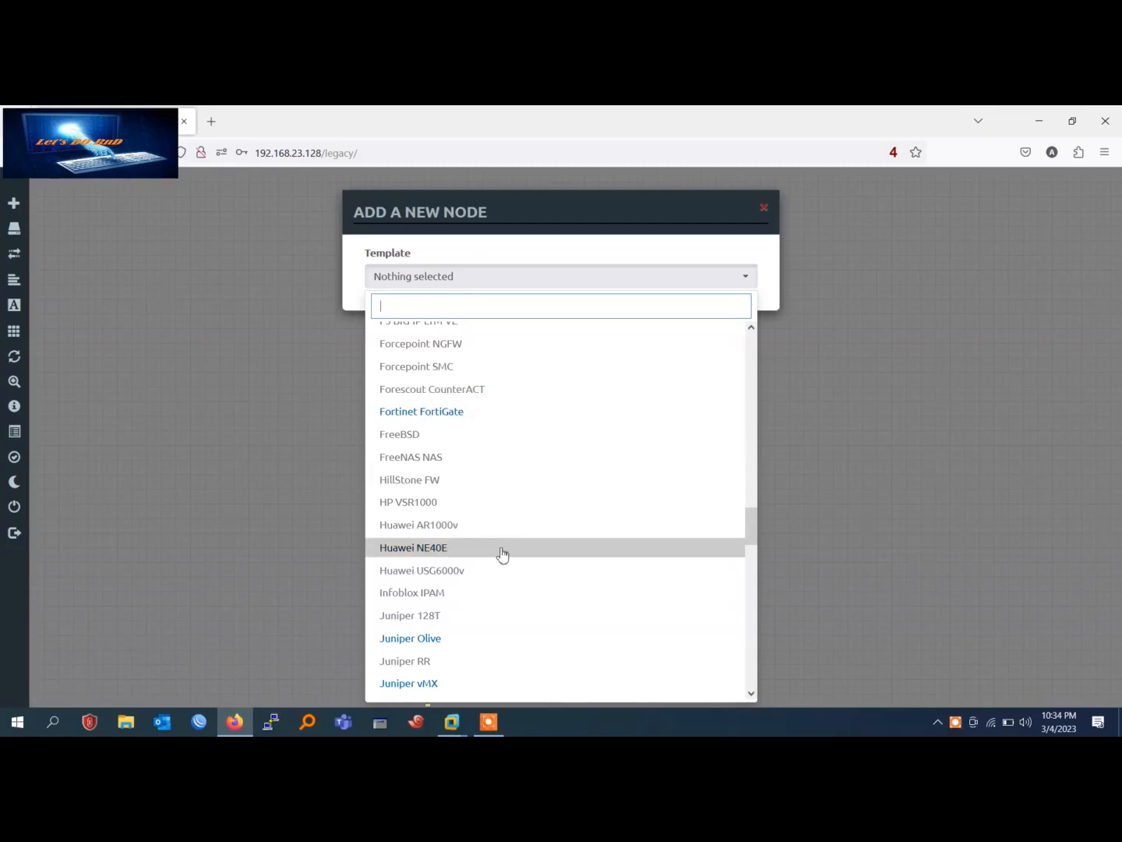
# Close the new-node template list and examine the image files in D:\EVE_NG SETUP\huaweice6800-ce6800 in File Explorer
pyautogui.click(457, 559)
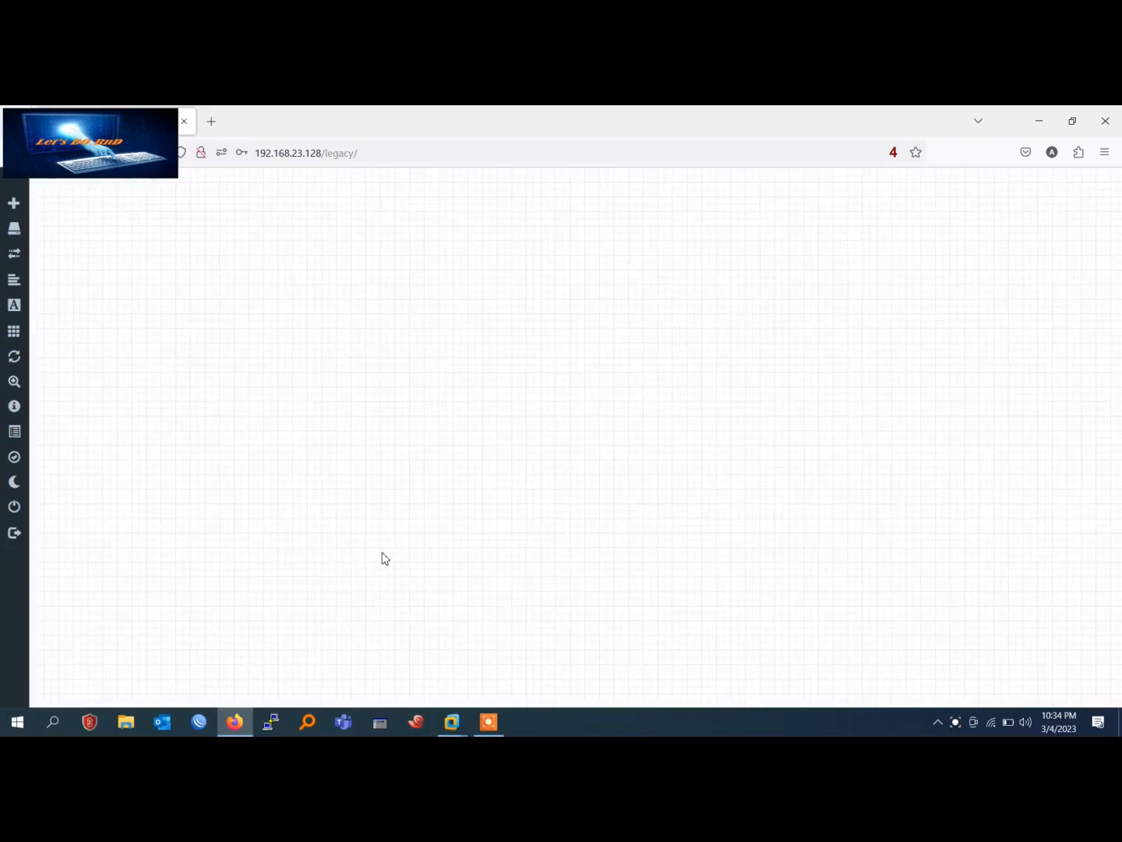
pyautogui.click(125, 723)
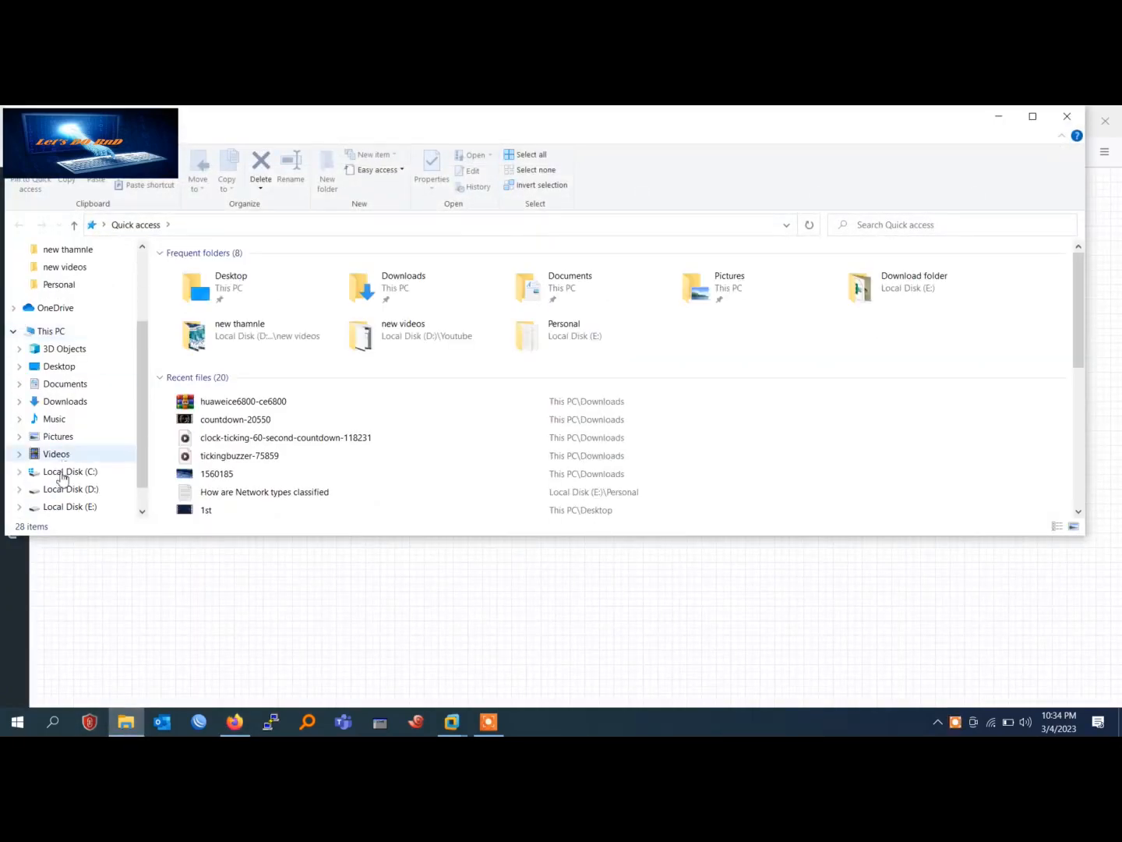
pyautogui.click(67, 488)
pyautogui.click(69, 508)
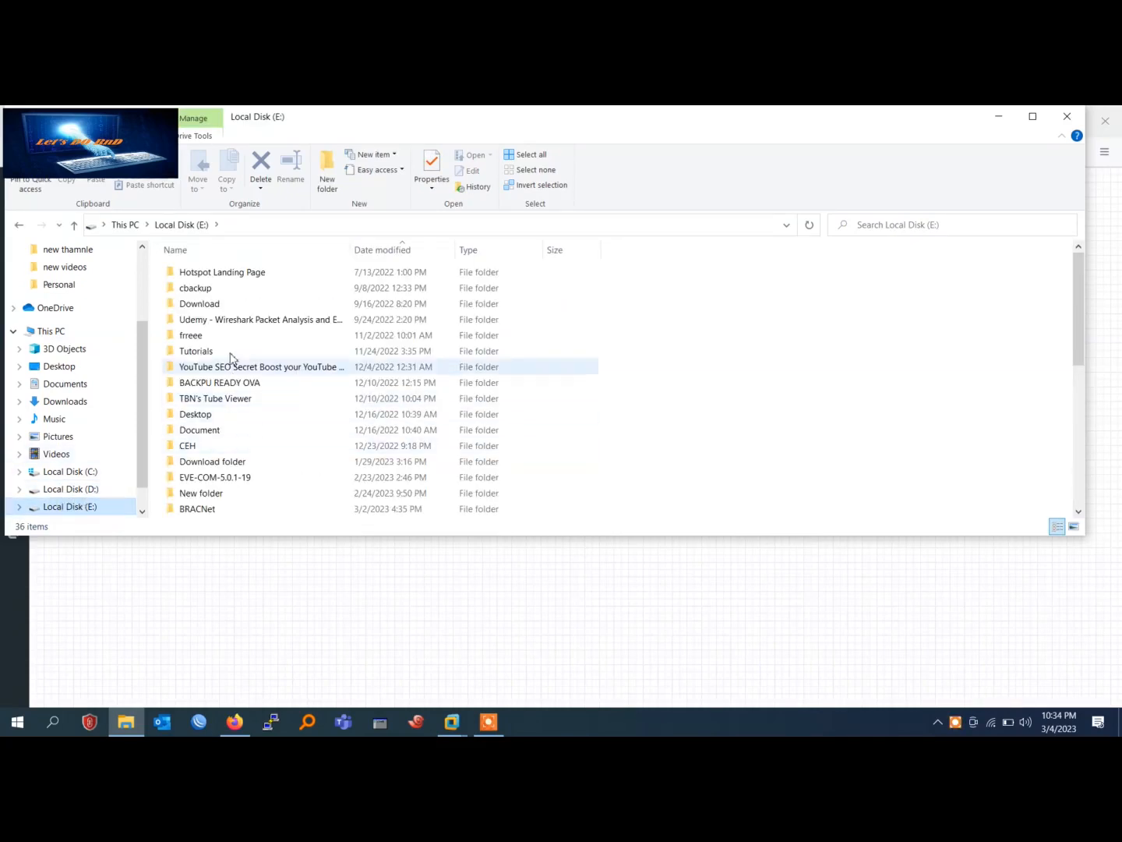
pyautogui.click(75, 472)
pyautogui.click(79, 489)
pyautogui.doubleClick(219, 367)
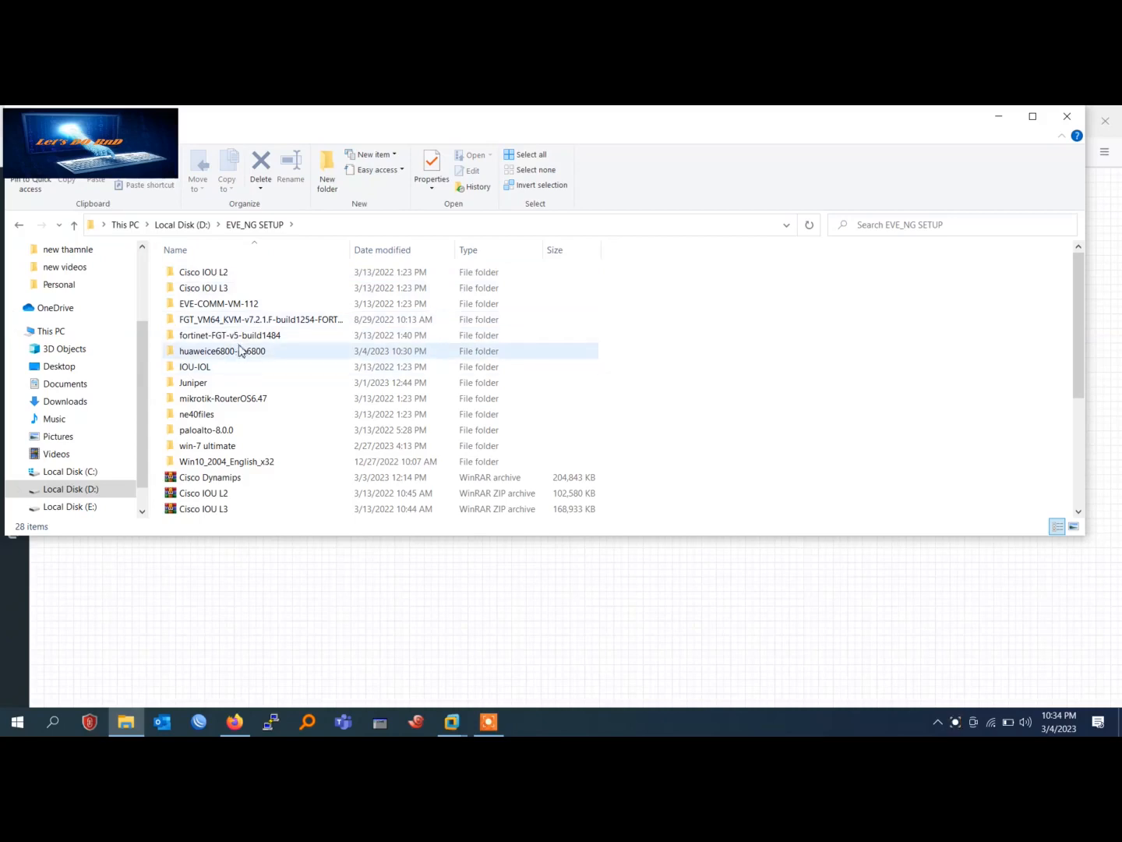
pyautogui.doubleClick(234, 351)
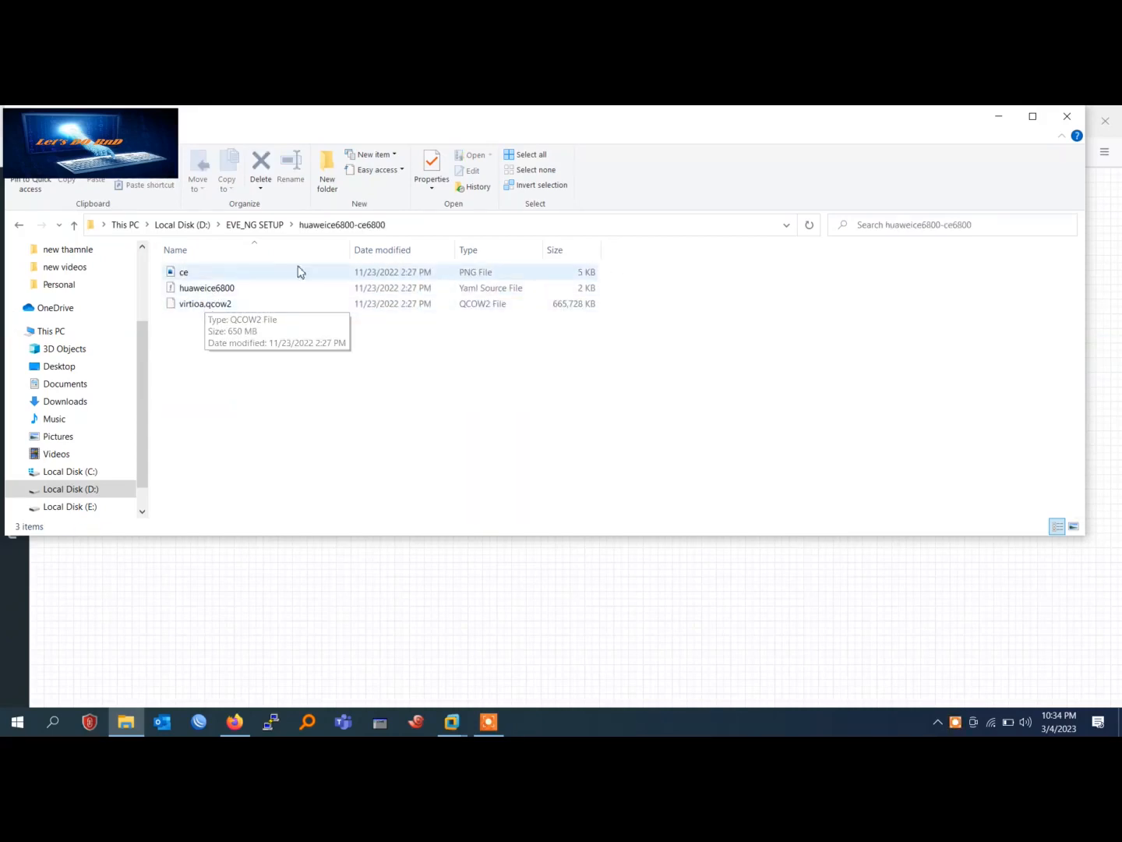
pyautogui.click(269, 225)
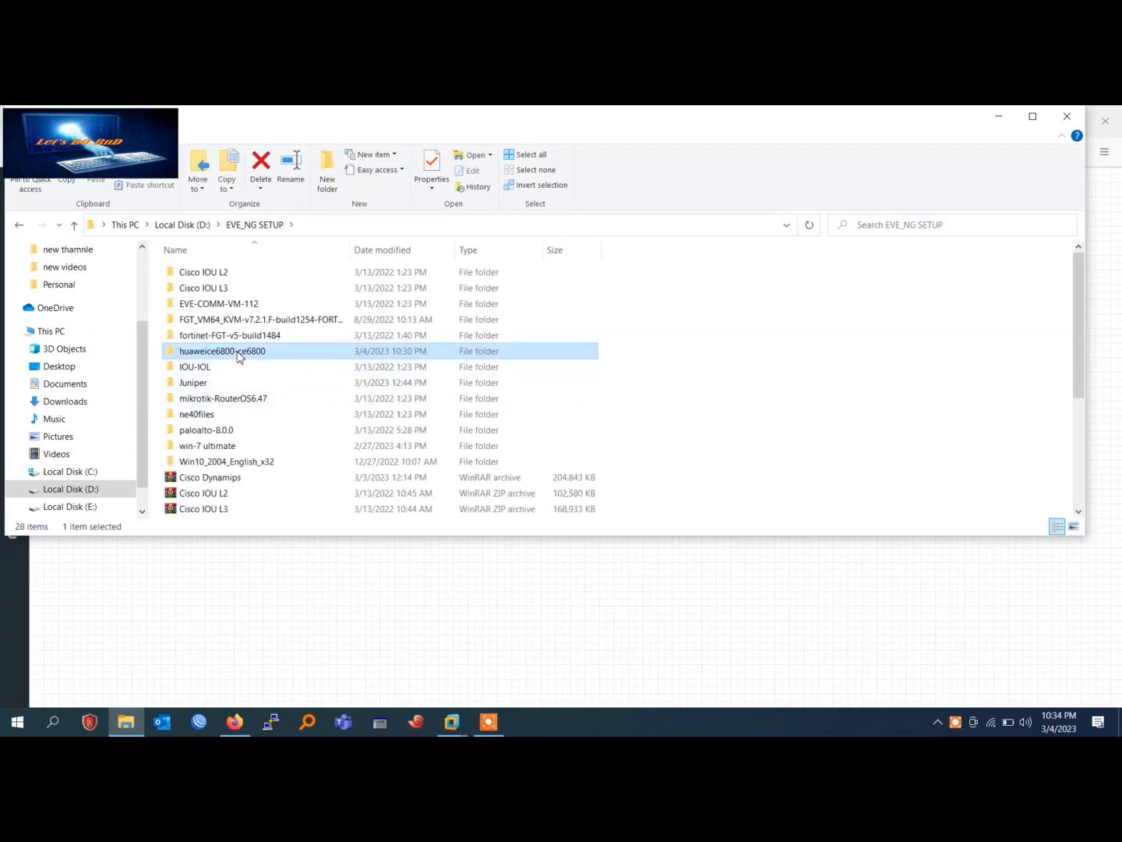
pyautogui.click(999, 115)
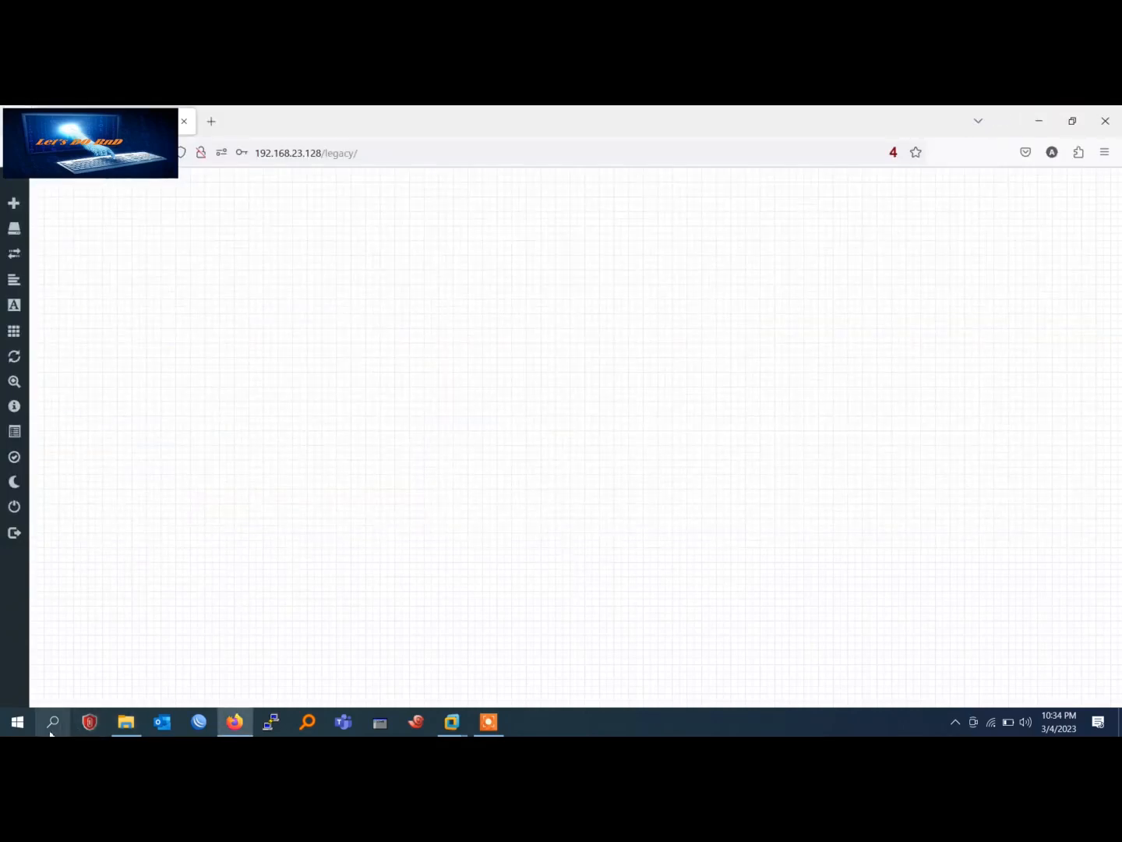
# Find and launch FileZilla, and dismiss its update notice without installing the new version
pyautogui.click(52, 728)
pyautogui.write('fi')
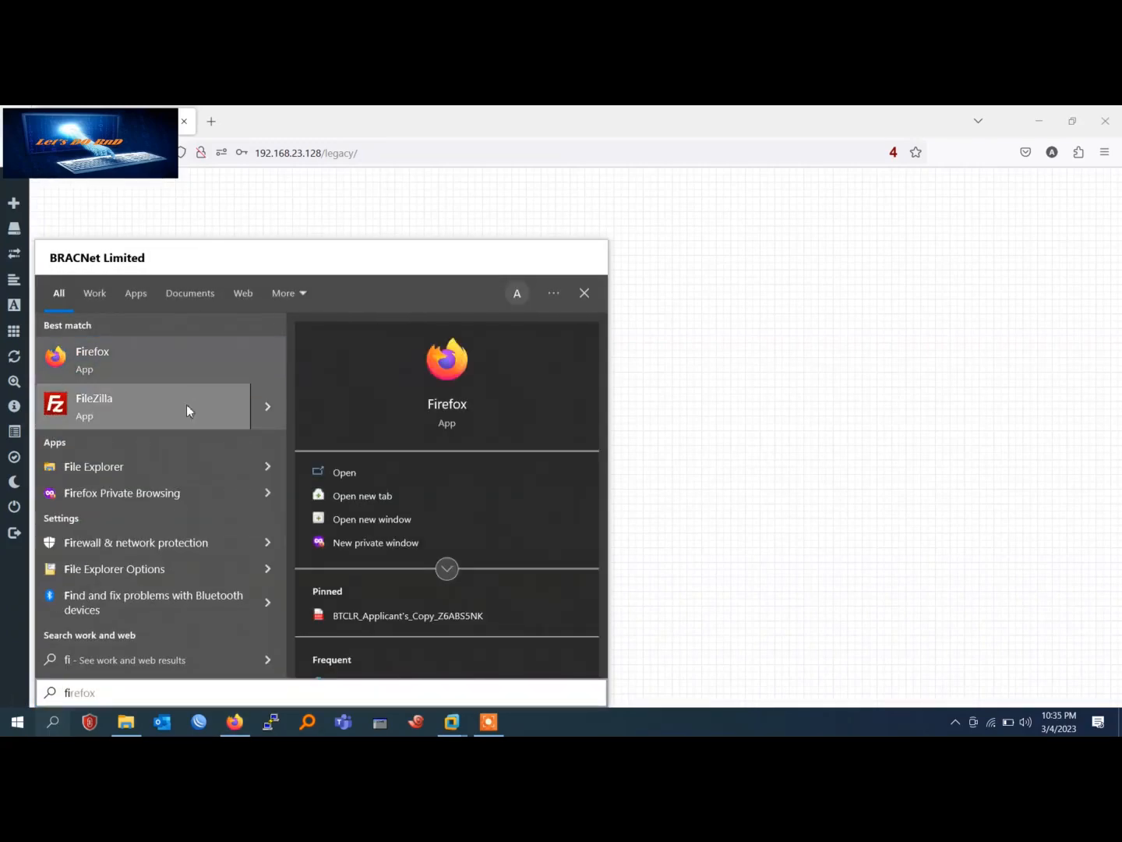
pyautogui.click(186, 405)
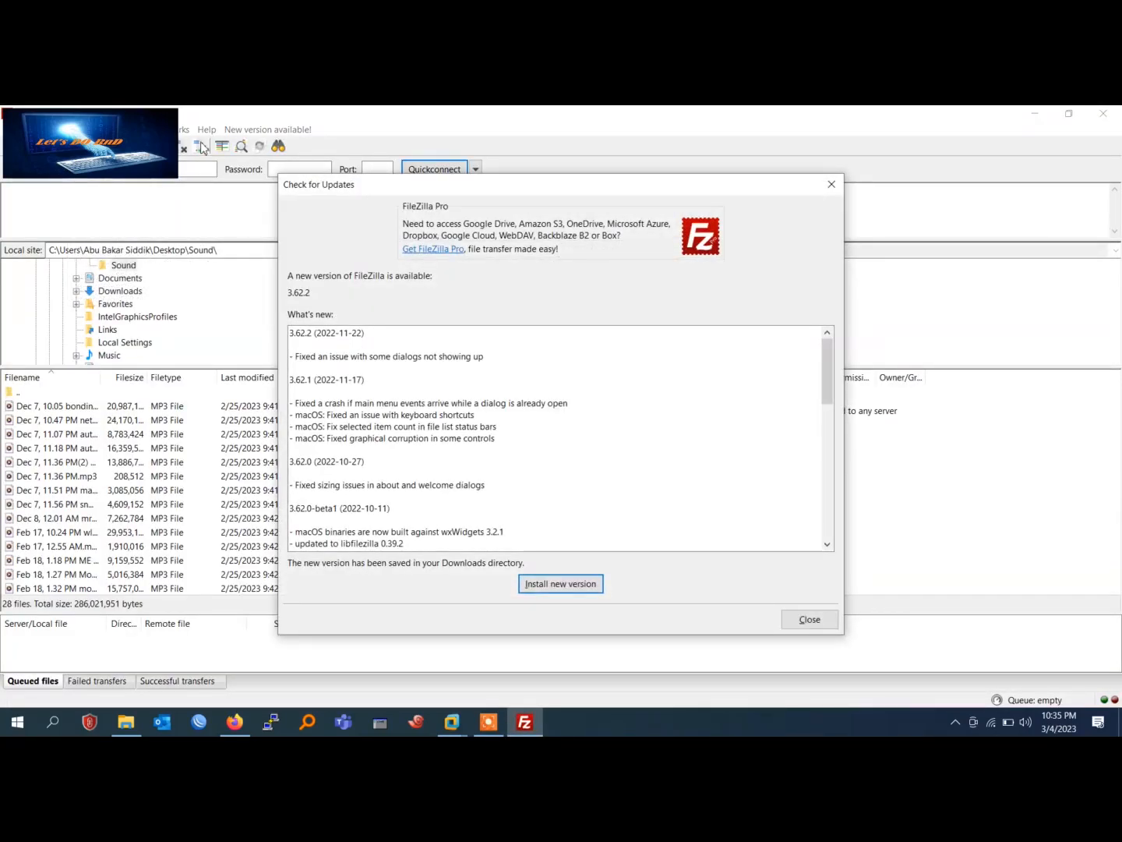
pyautogui.click(831, 187)
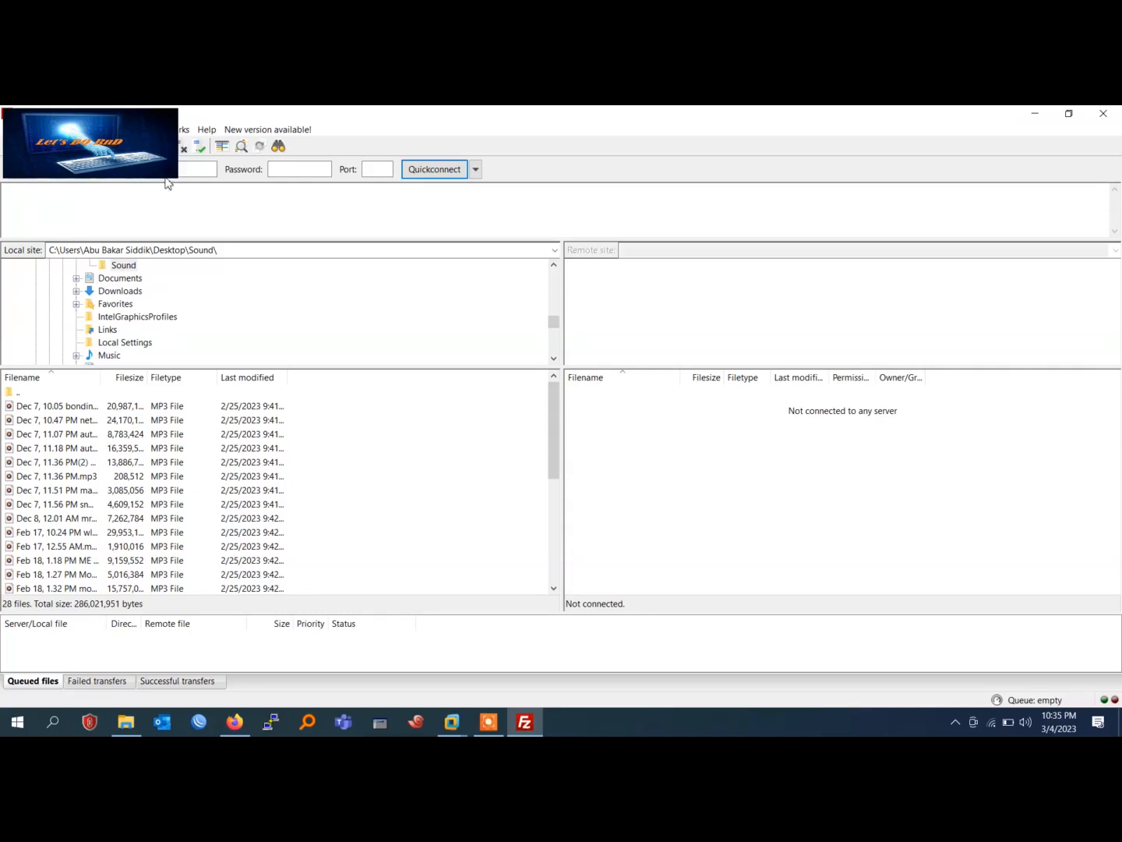
# Connect to the server 192.168.23.128 as root over SFTP, entering the account password
pyautogui.click(187, 170)
pyautogui.click(303, 171)
pyautogui.click(384, 169)
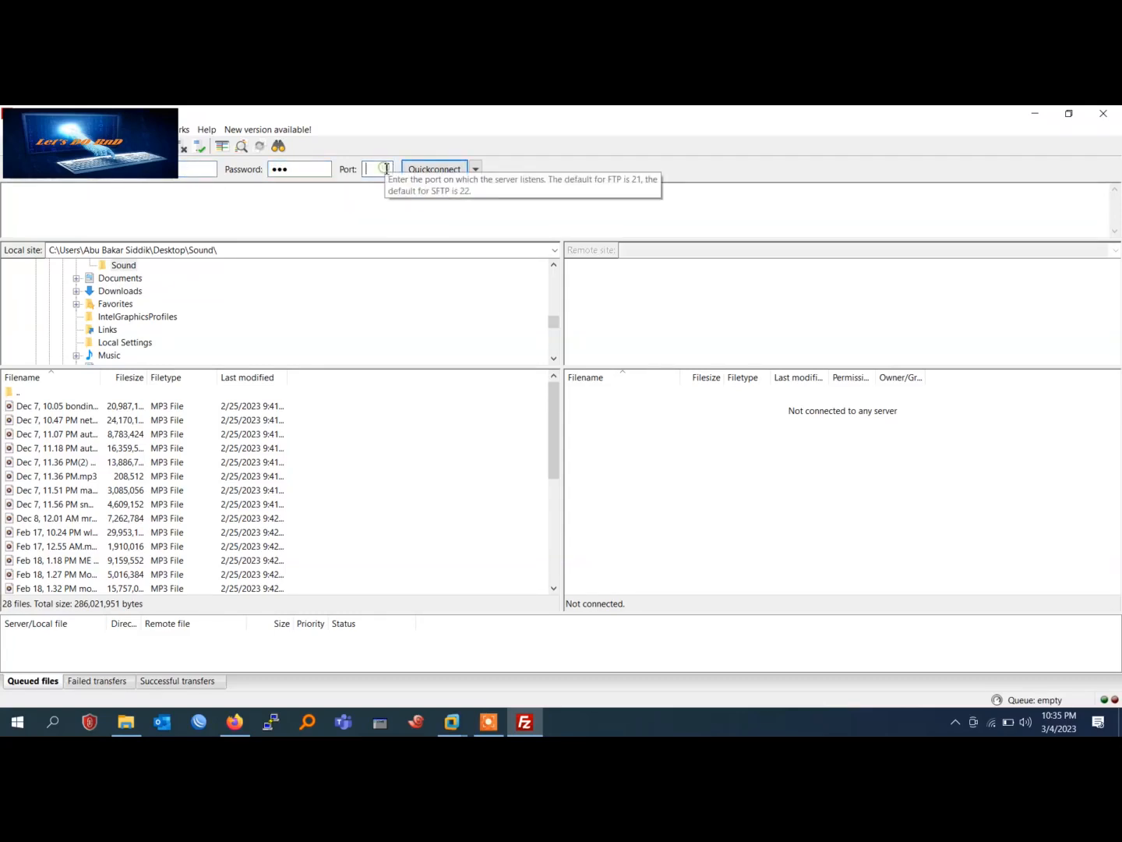
pyautogui.click(447, 173)
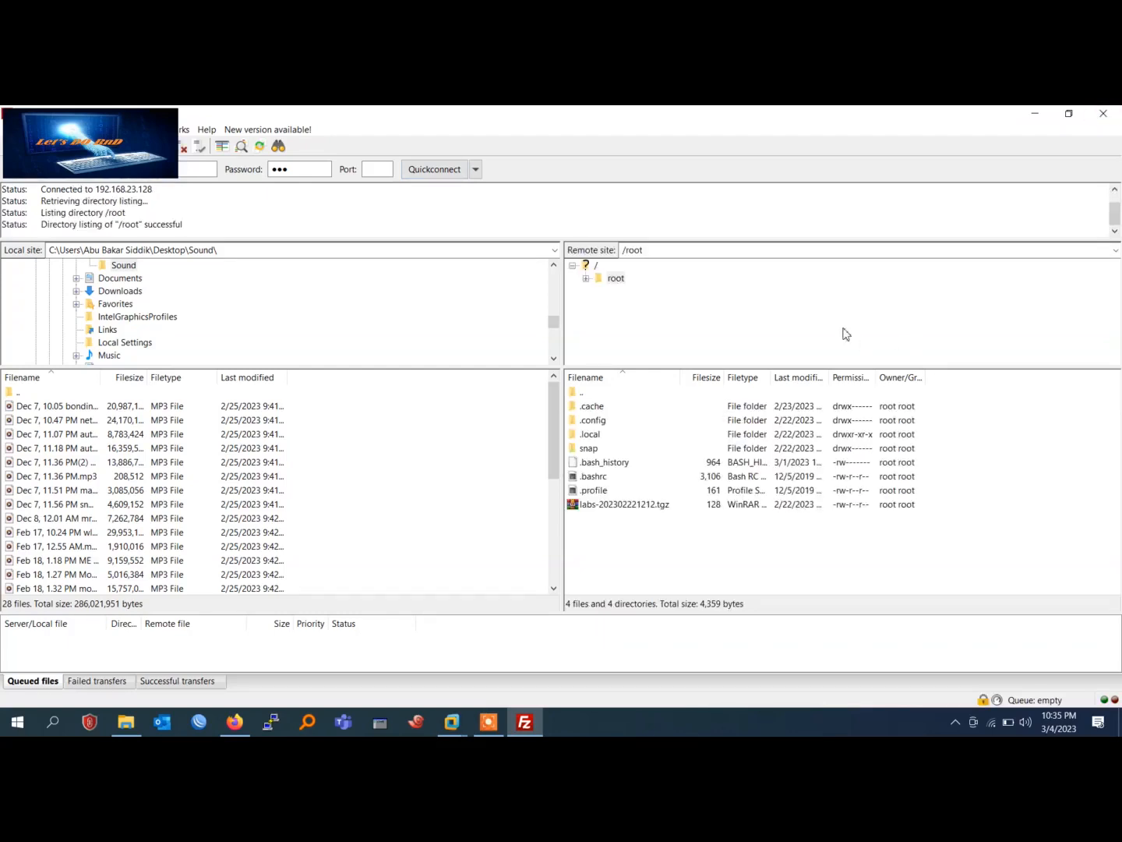
# Open the remote directory /opt/unetlab/addons/qemu, starting from the server's root folder
pyautogui.click(596, 267)
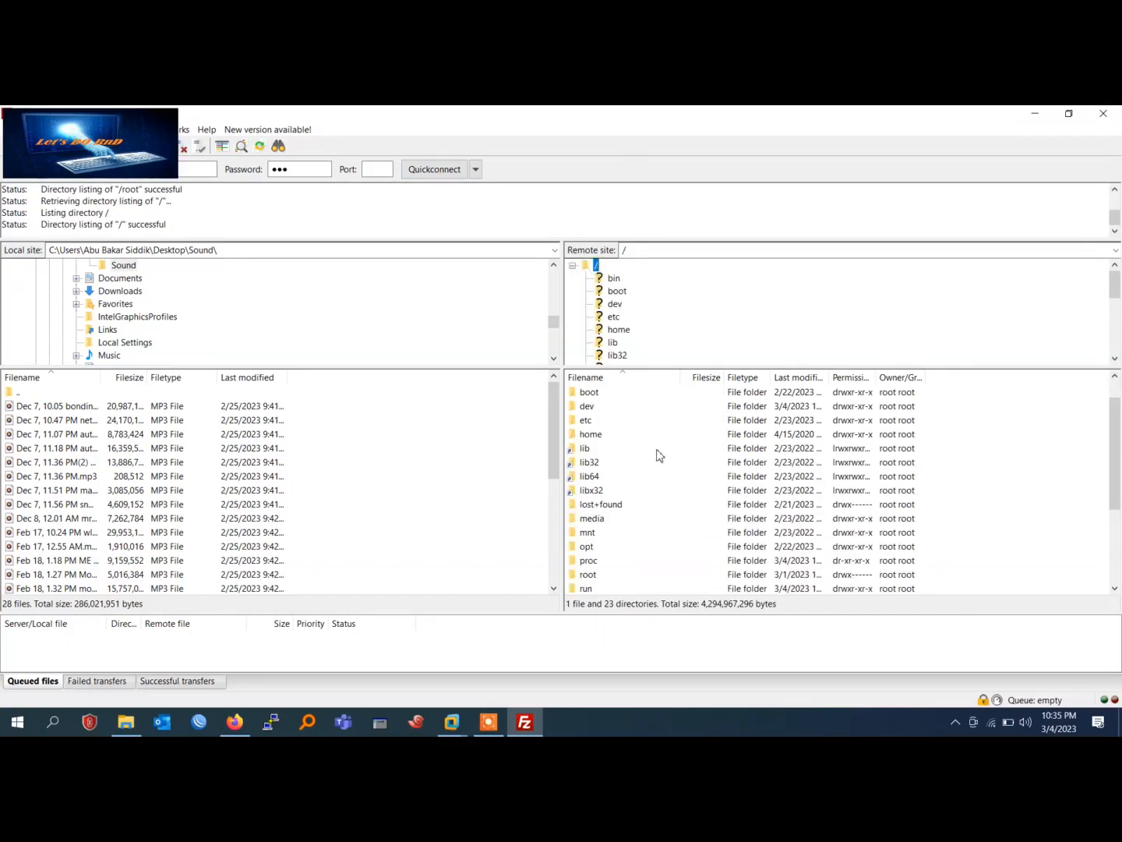
pyautogui.scroll(-2, 647, 476)
pyautogui.doubleClick(604, 507)
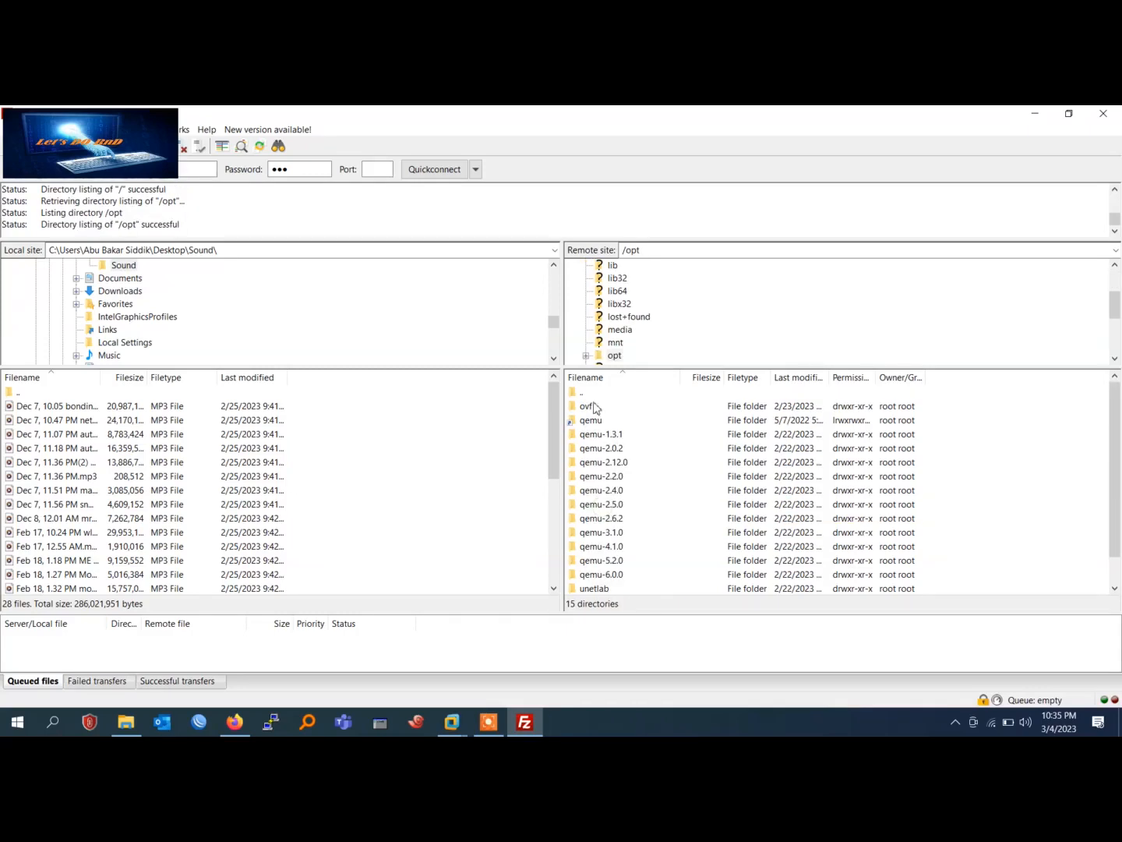
pyautogui.scroll(-1, 617, 451)
pyautogui.doubleClick(627, 562)
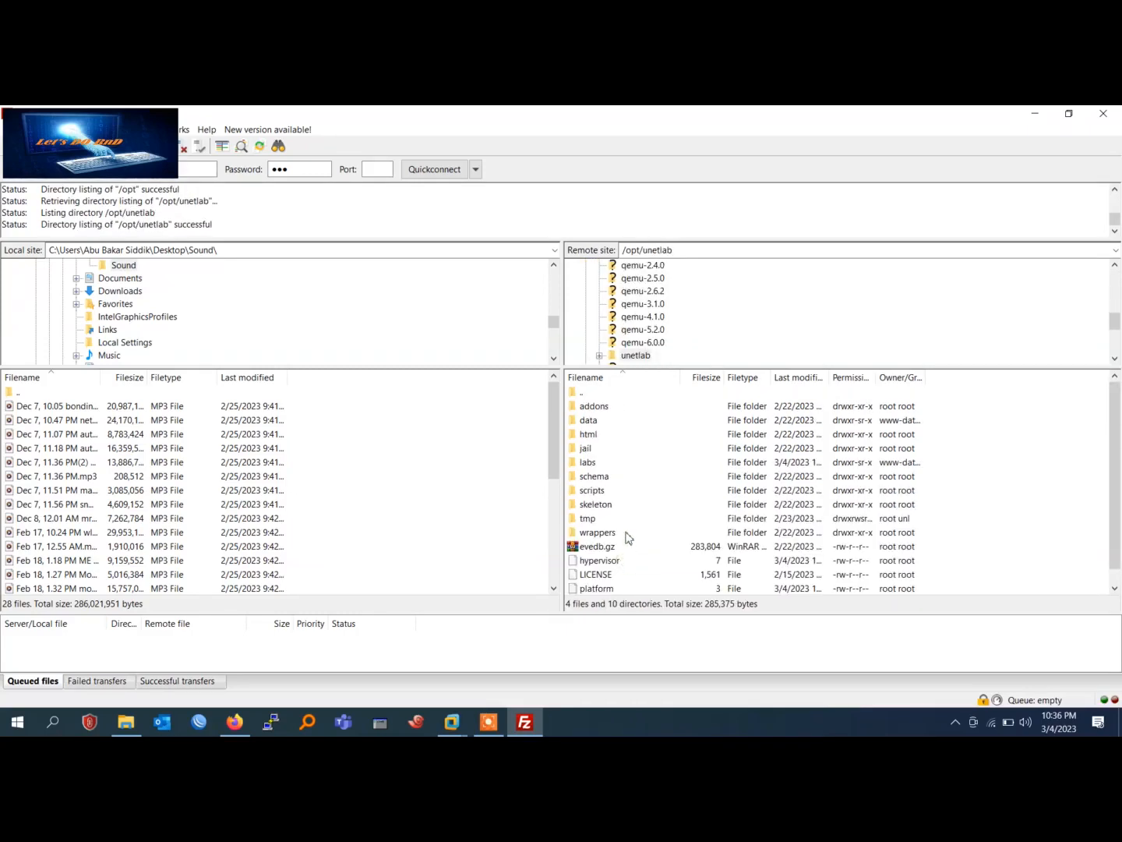
pyautogui.doubleClick(611, 408)
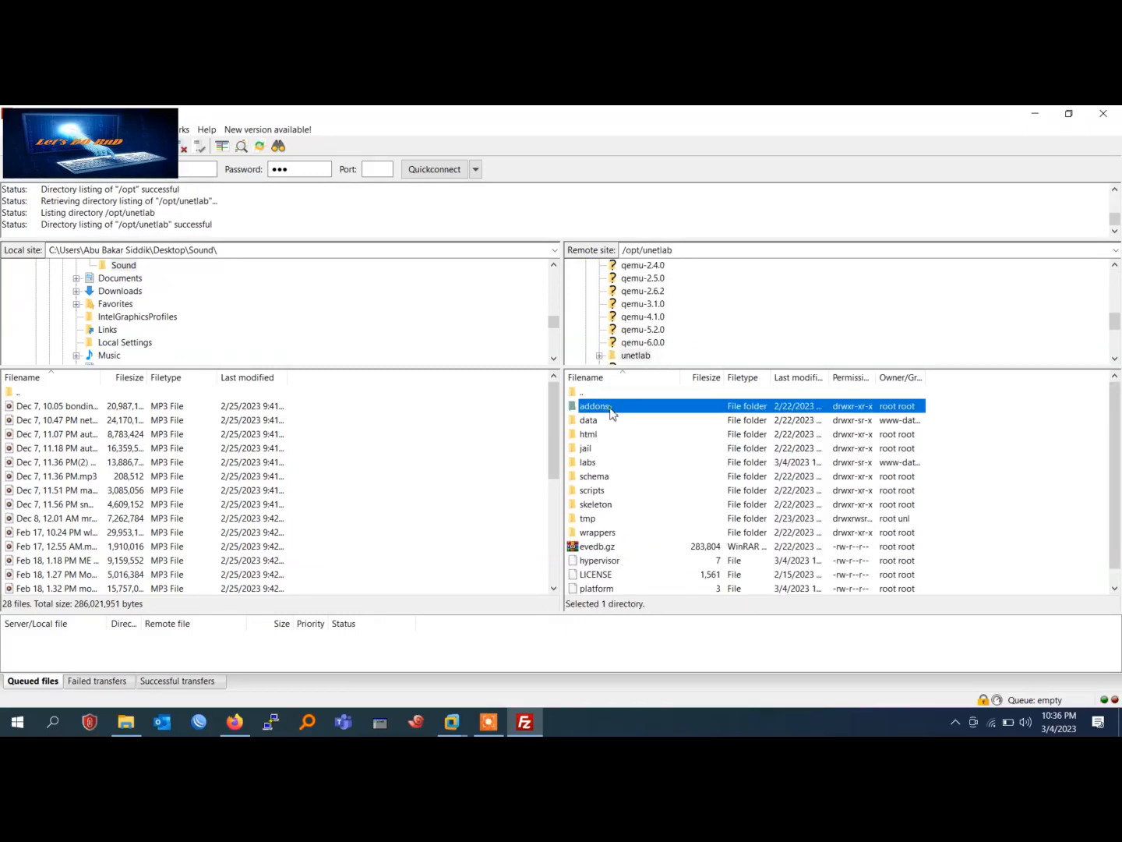
pyautogui.doubleClick(615, 434)
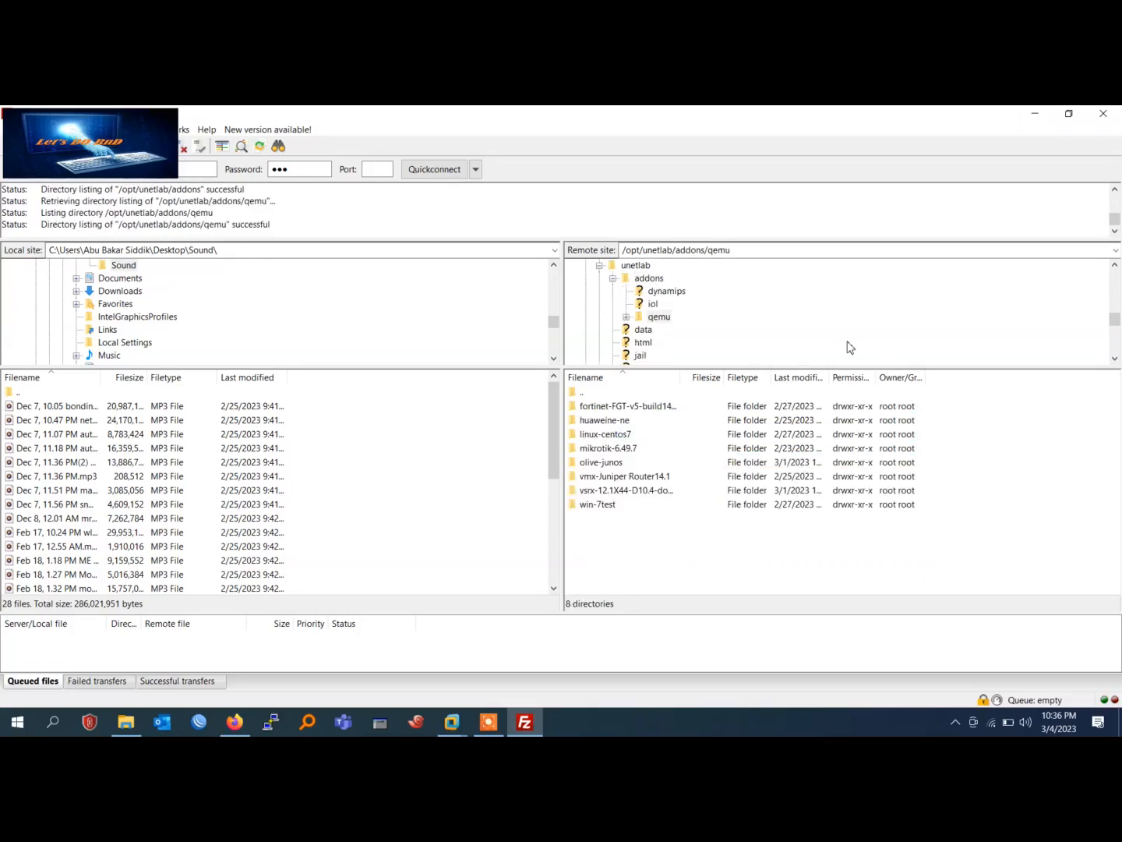
# Create and enter a remote directory named huaweice6800-ce6800 inside qemu, copying the name from the local image folder
pyautogui.click(123, 723)
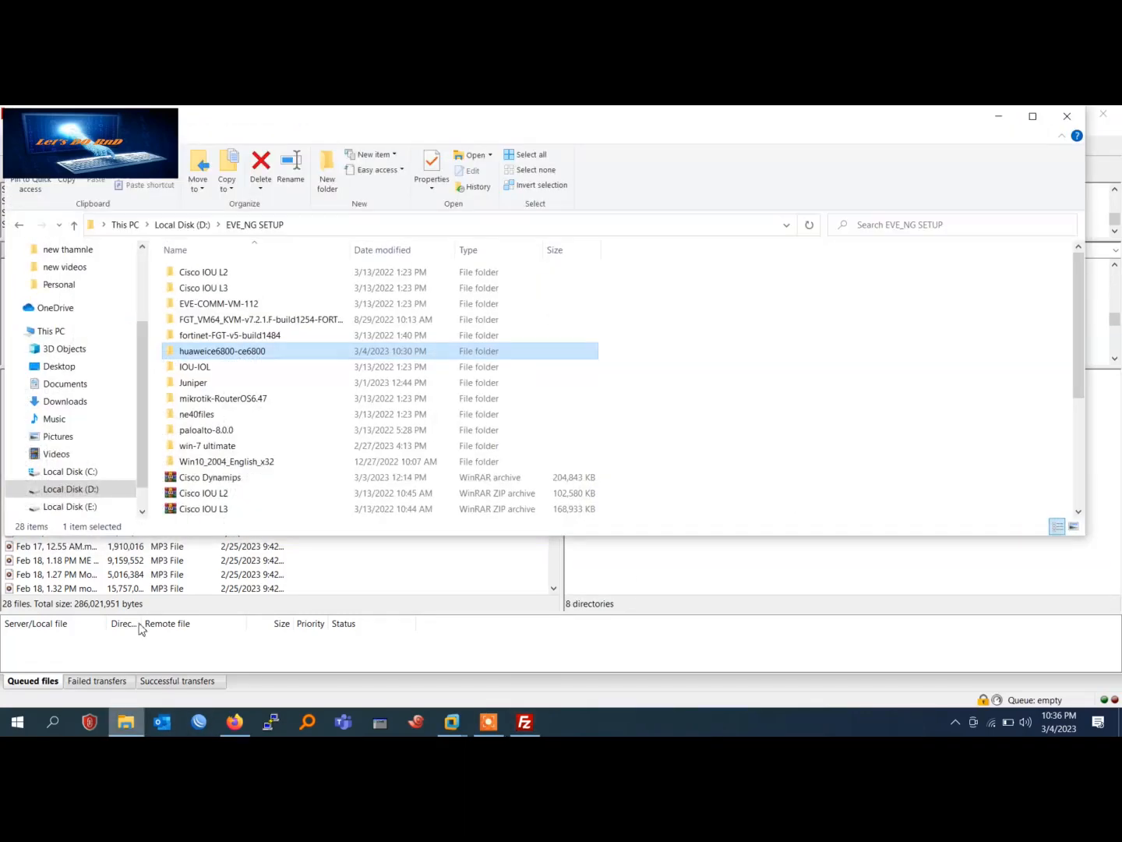
pyautogui.click(208, 352)
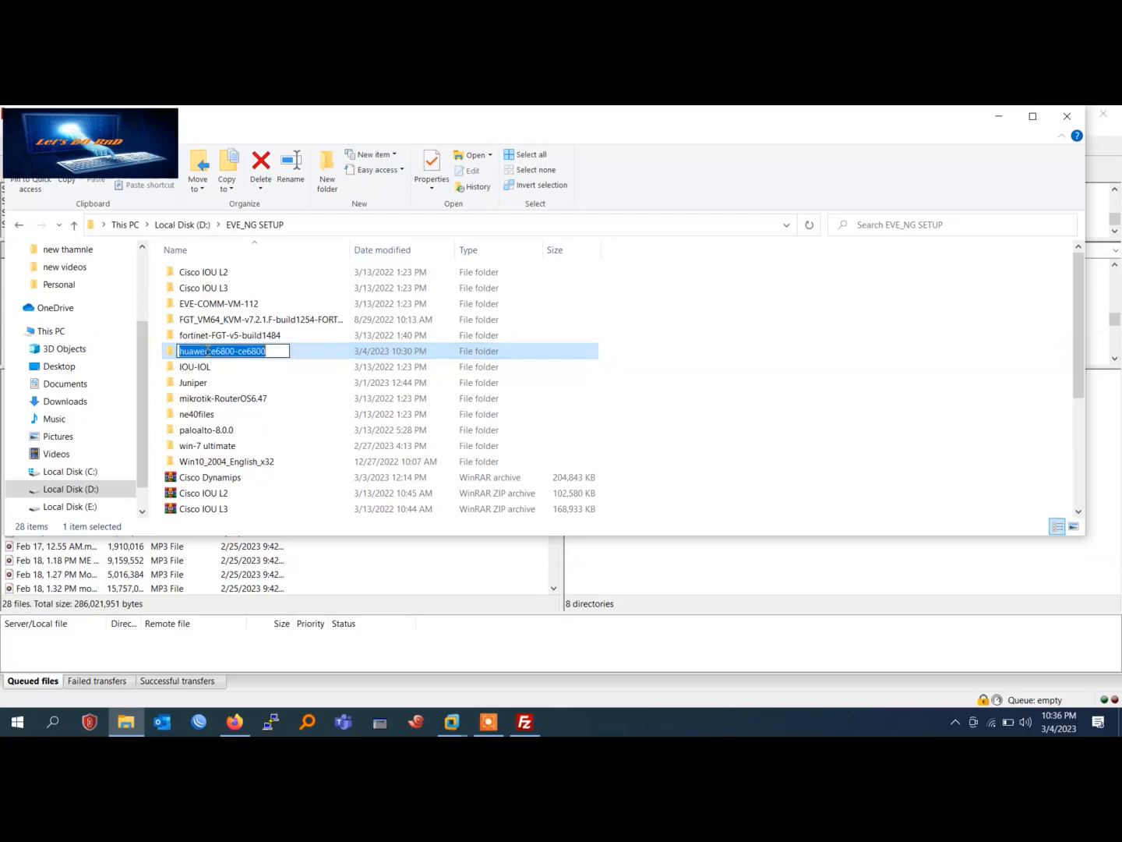
pyautogui.click(721, 362)
pyautogui.click(689, 577)
pyautogui.rightClick(687, 564)
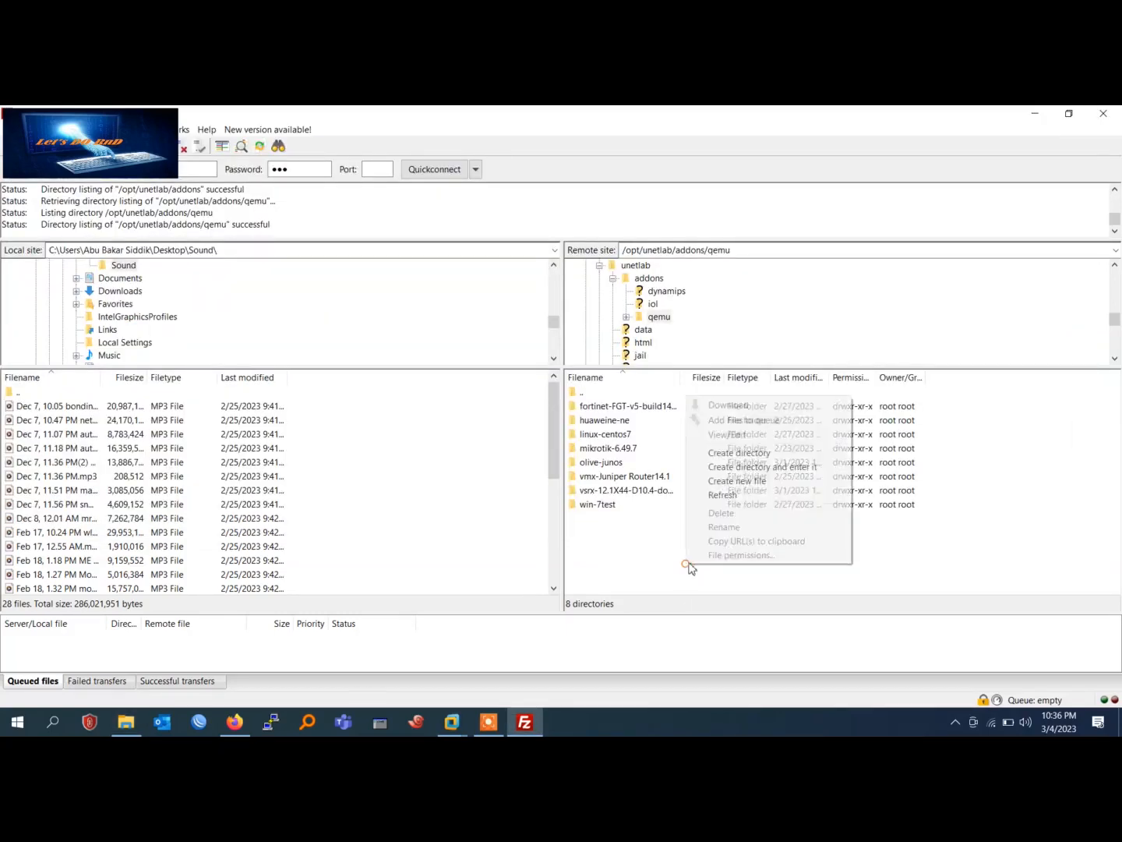
pyautogui.click(746, 470)
pyautogui.write('huaweice6800-ce6800')
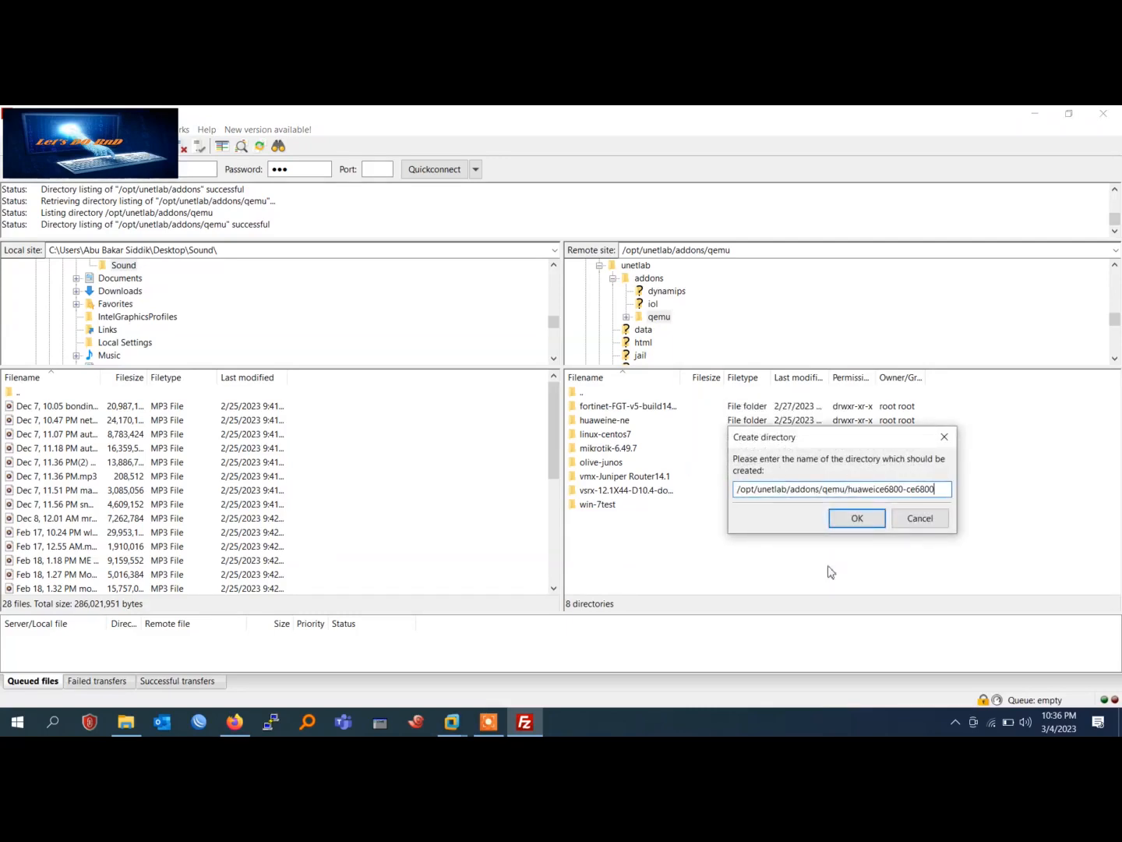
pyautogui.click(857, 519)
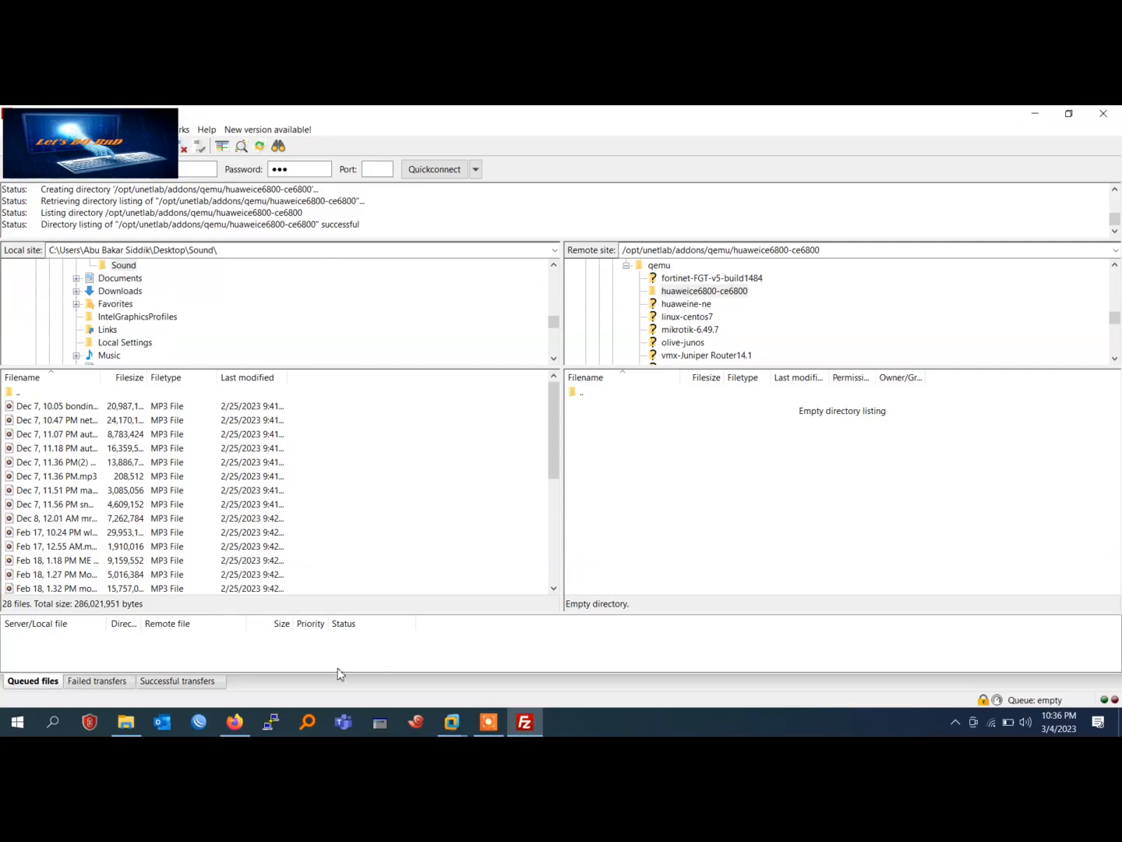
# Upload virtioa.qcow2 from the local huaweice6800-ce6800 folder into the new remote directory of the same name
pyautogui.click(125, 722)
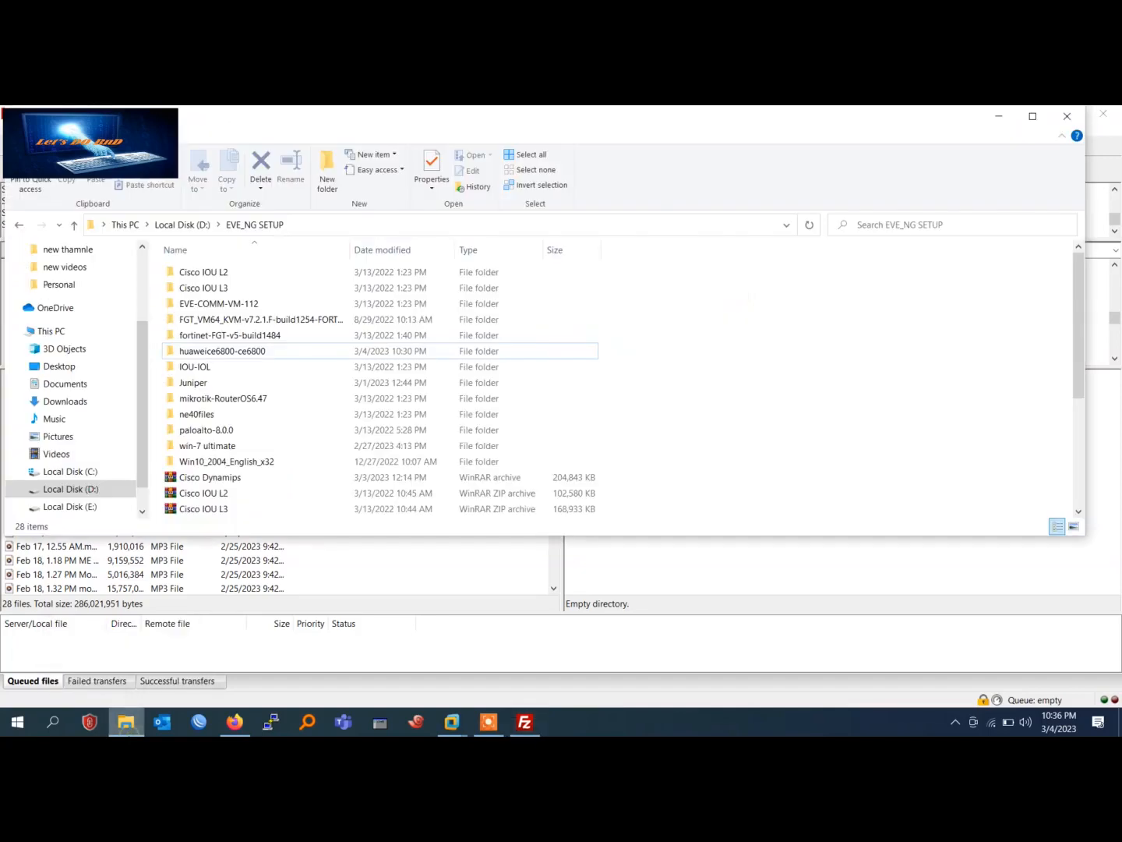
pyautogui.doubleClick(279, 353)
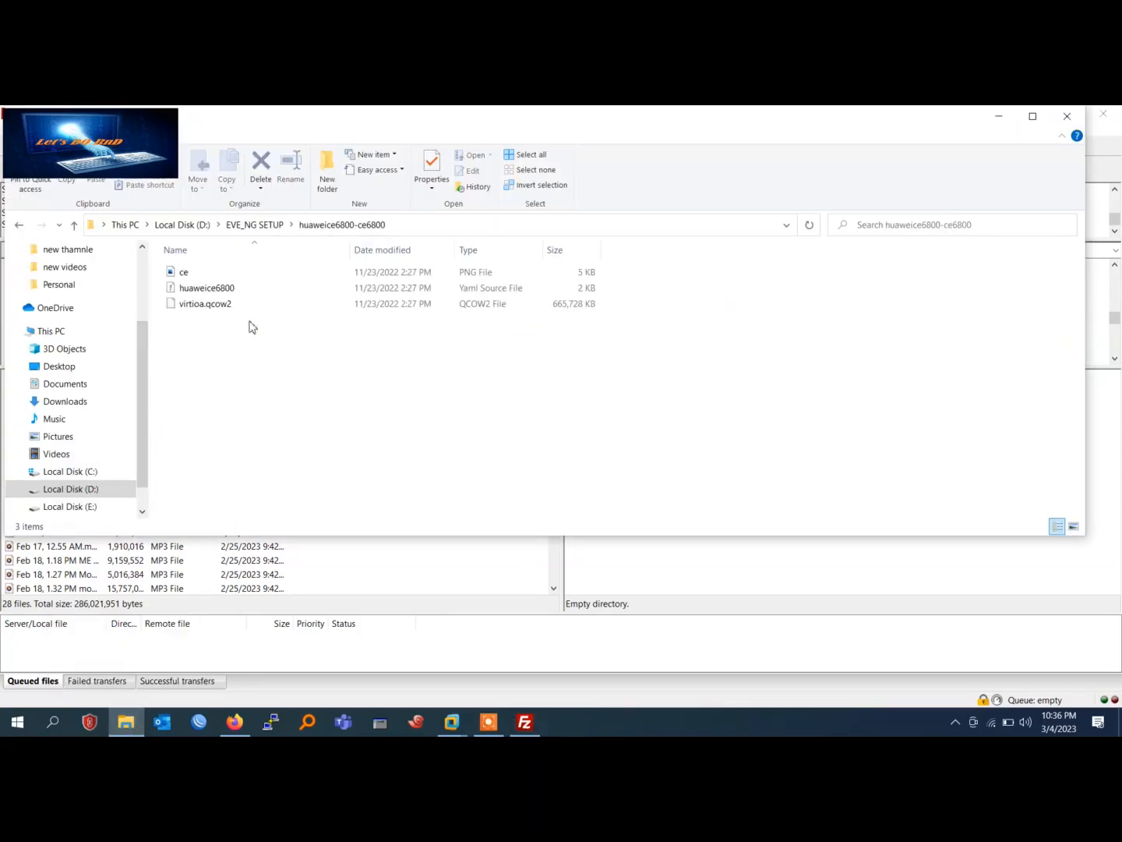
pyautogui.click(229, 304)
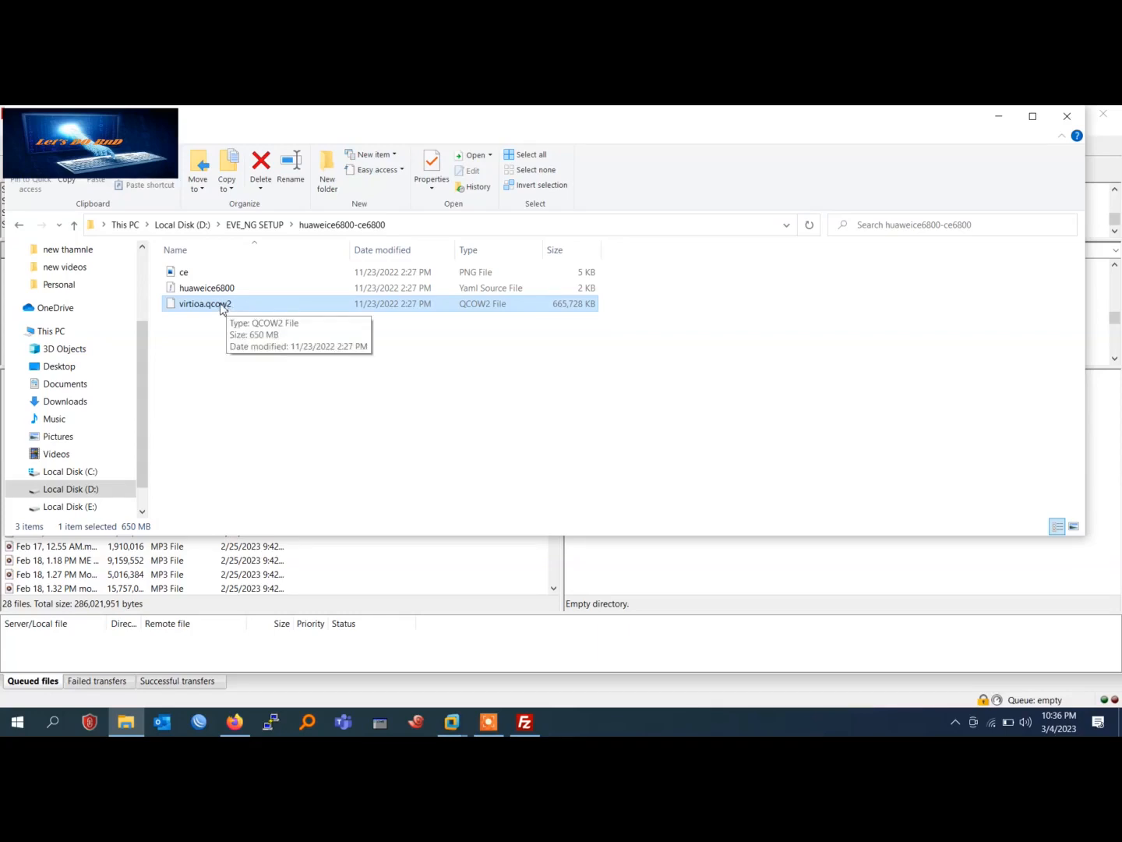
pyautogui.moveTo(221, 307); pyautogui.dragTo(811, 587)
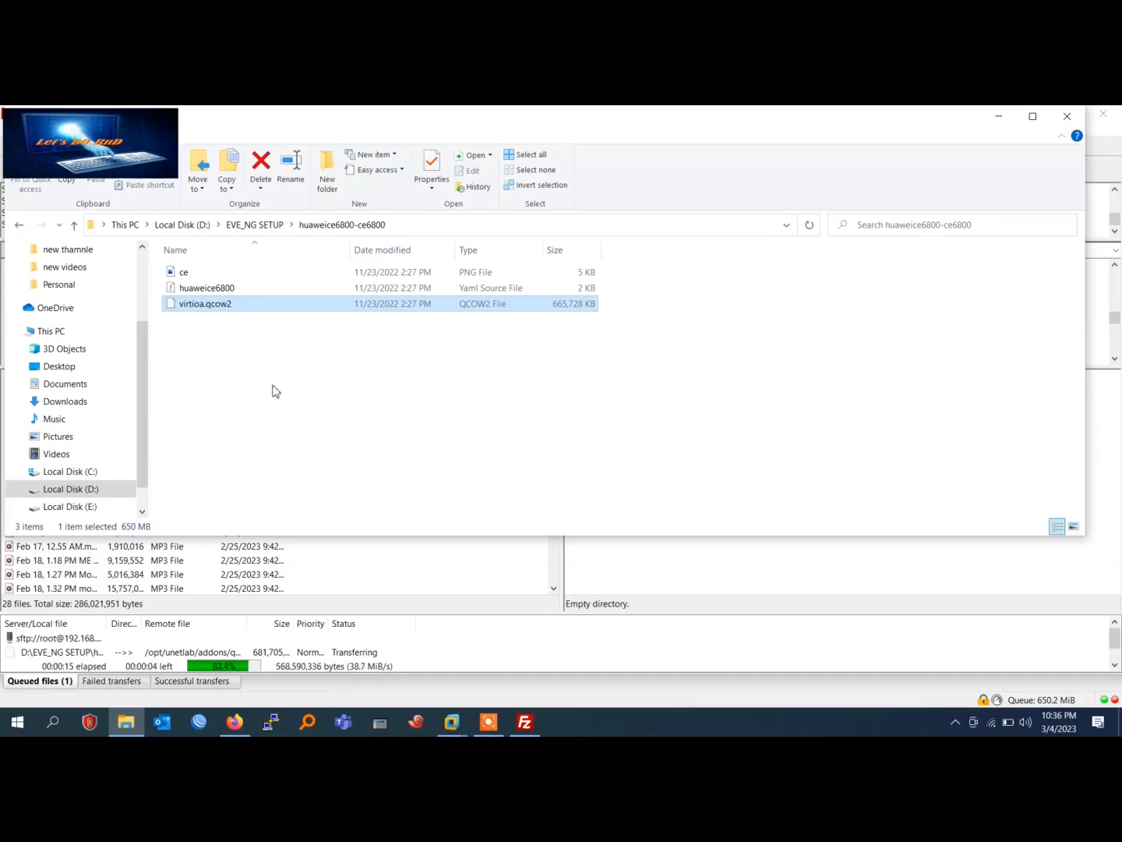
pyautogui.click(996, 117)
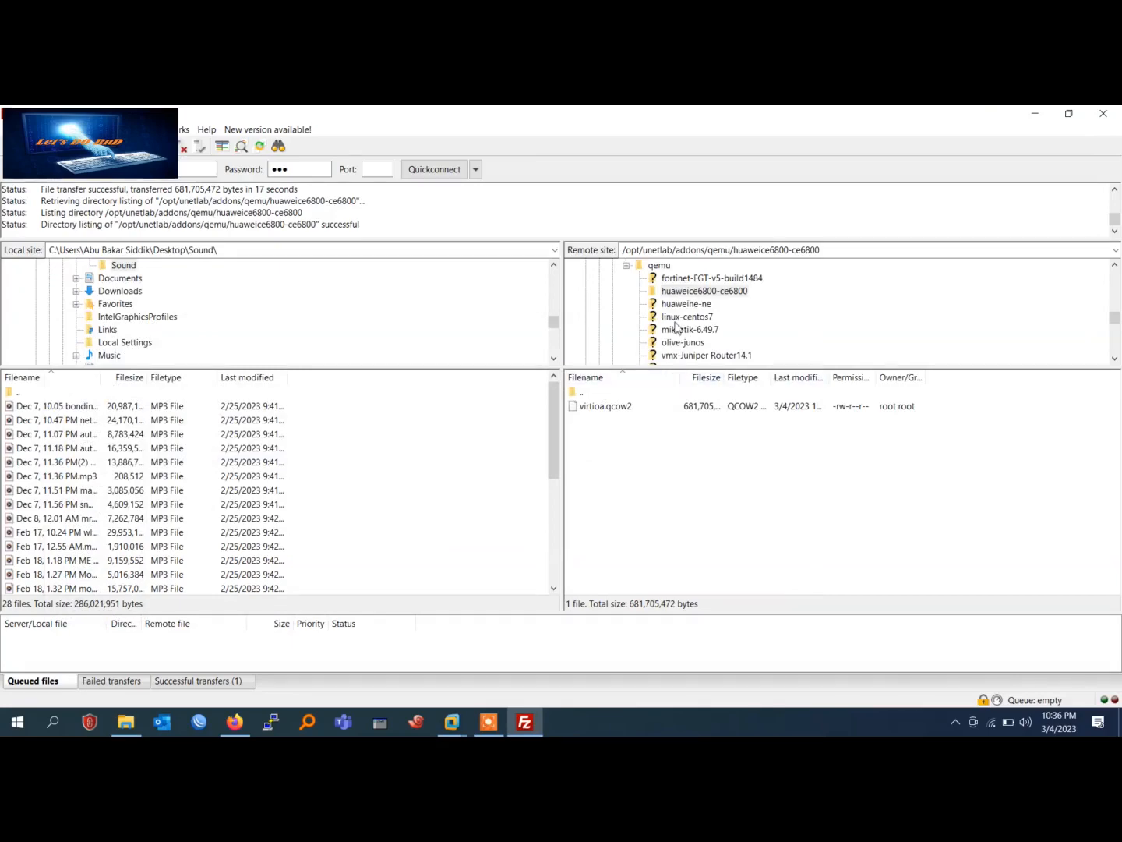
pyautogui.click(712, 256)
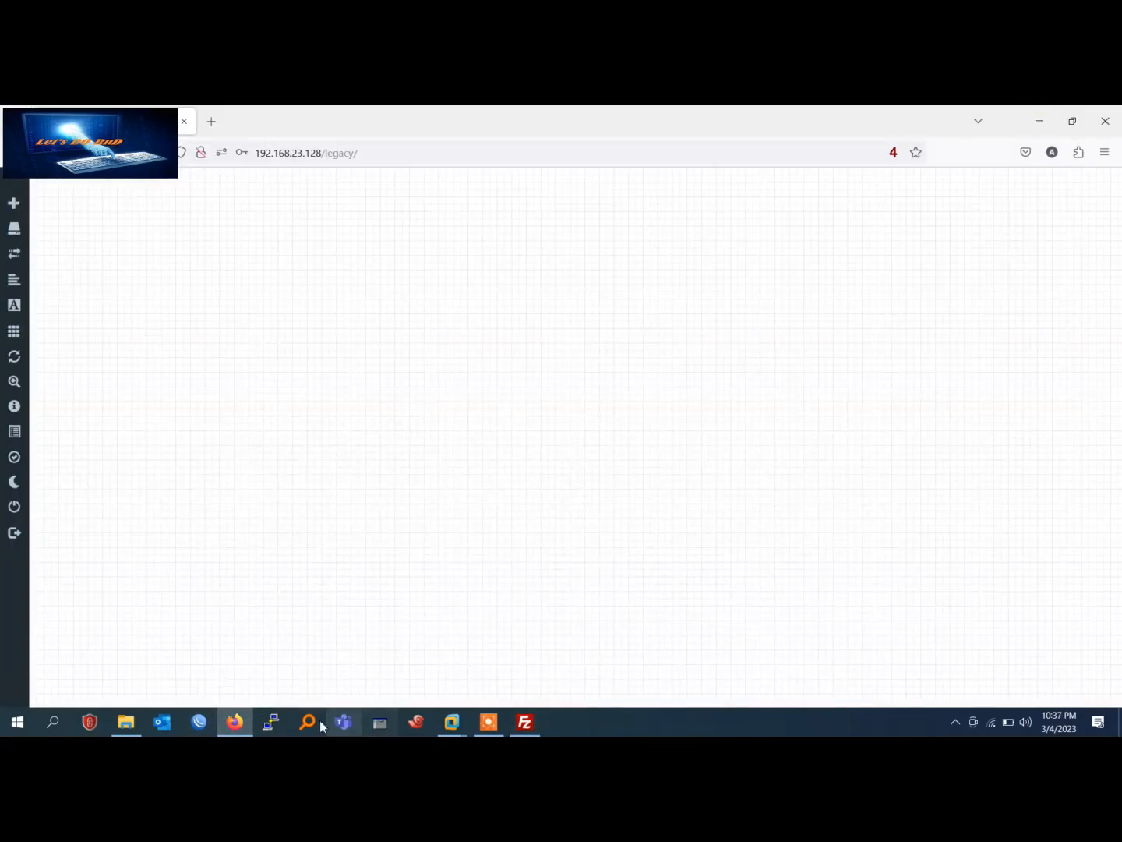
# Switch to PuTTY, open an SSH session to 192.168.23.128 on port 22, and log in as root with the account password
pyautogui.click(277, 728)
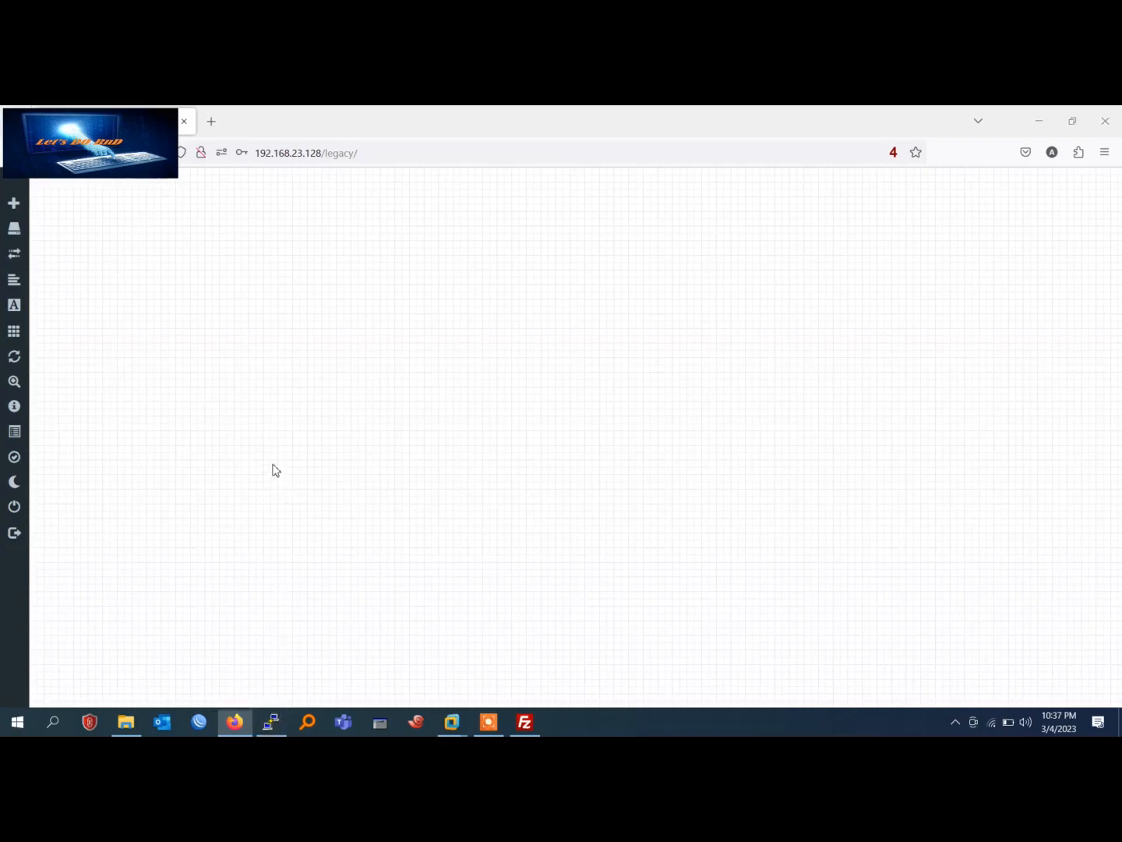
pyautogui.write('192.168.')
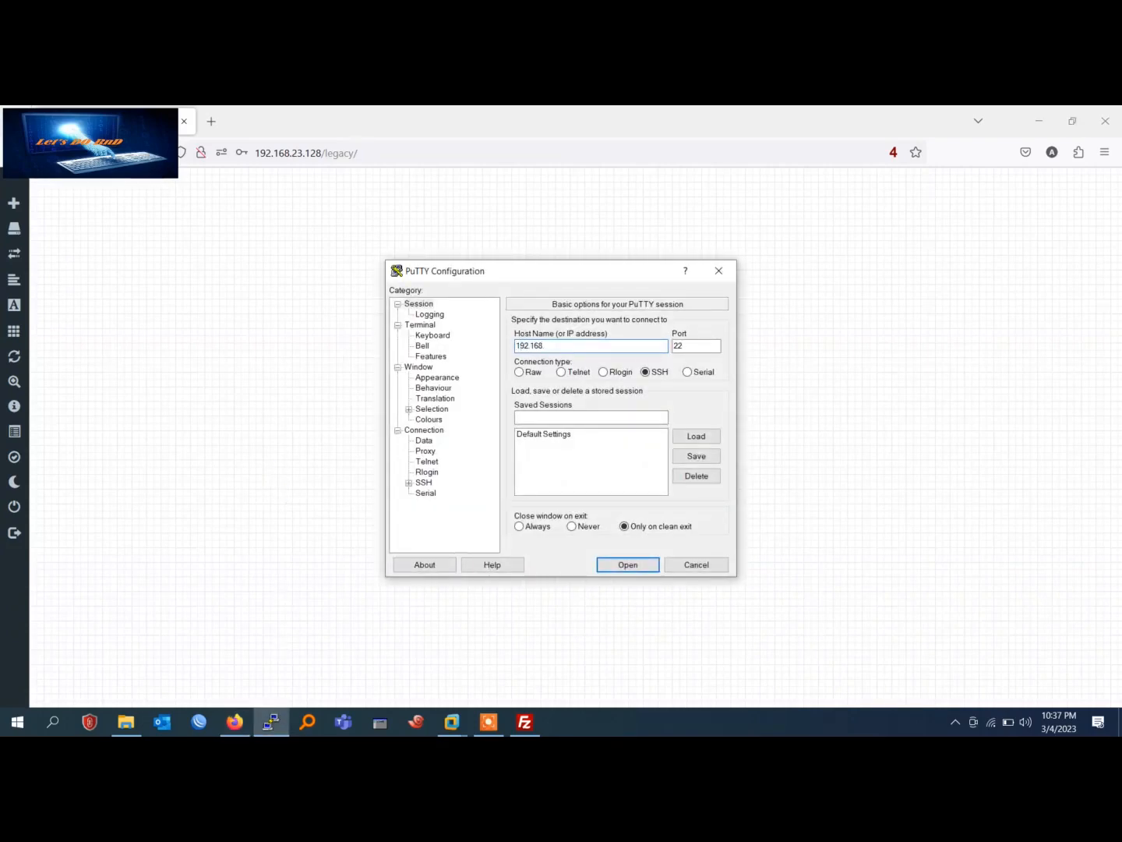
pyautogui.write('23.128')
pyautogui.press('Return')
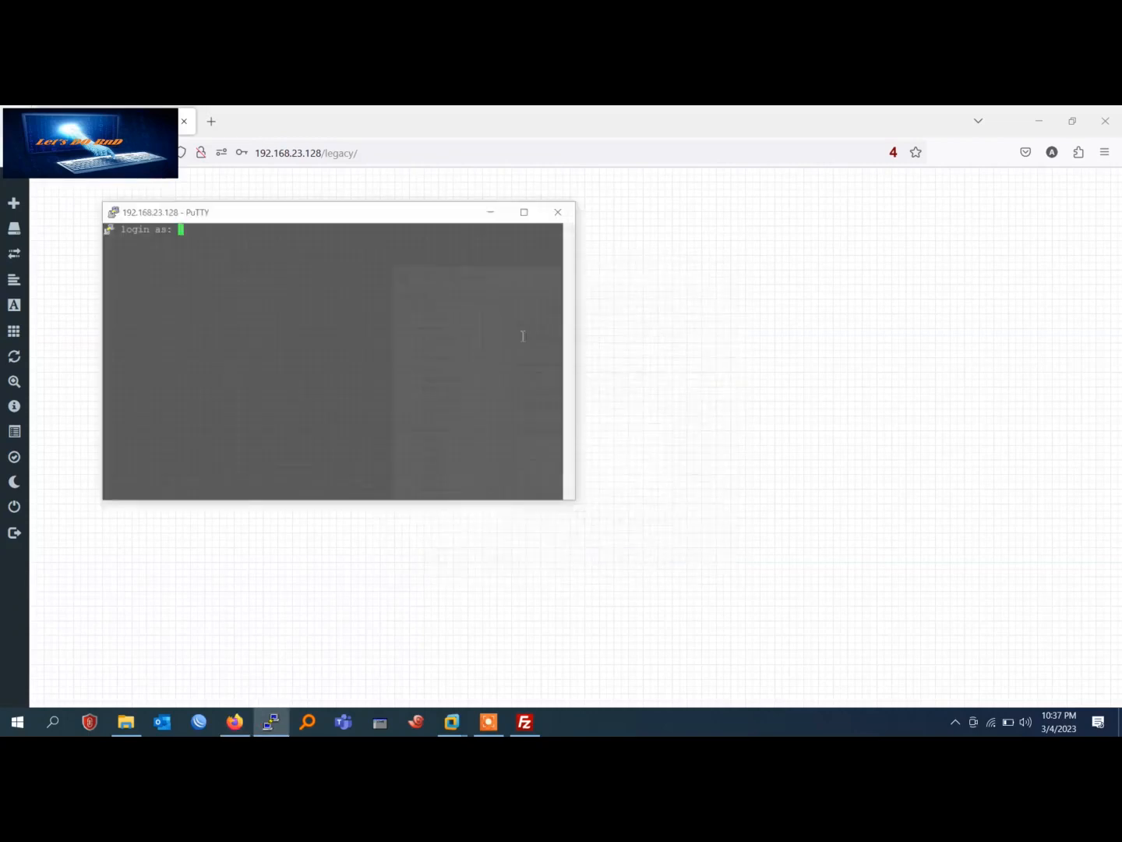
pyautogui.write('root')
pyautogui.press('Return')
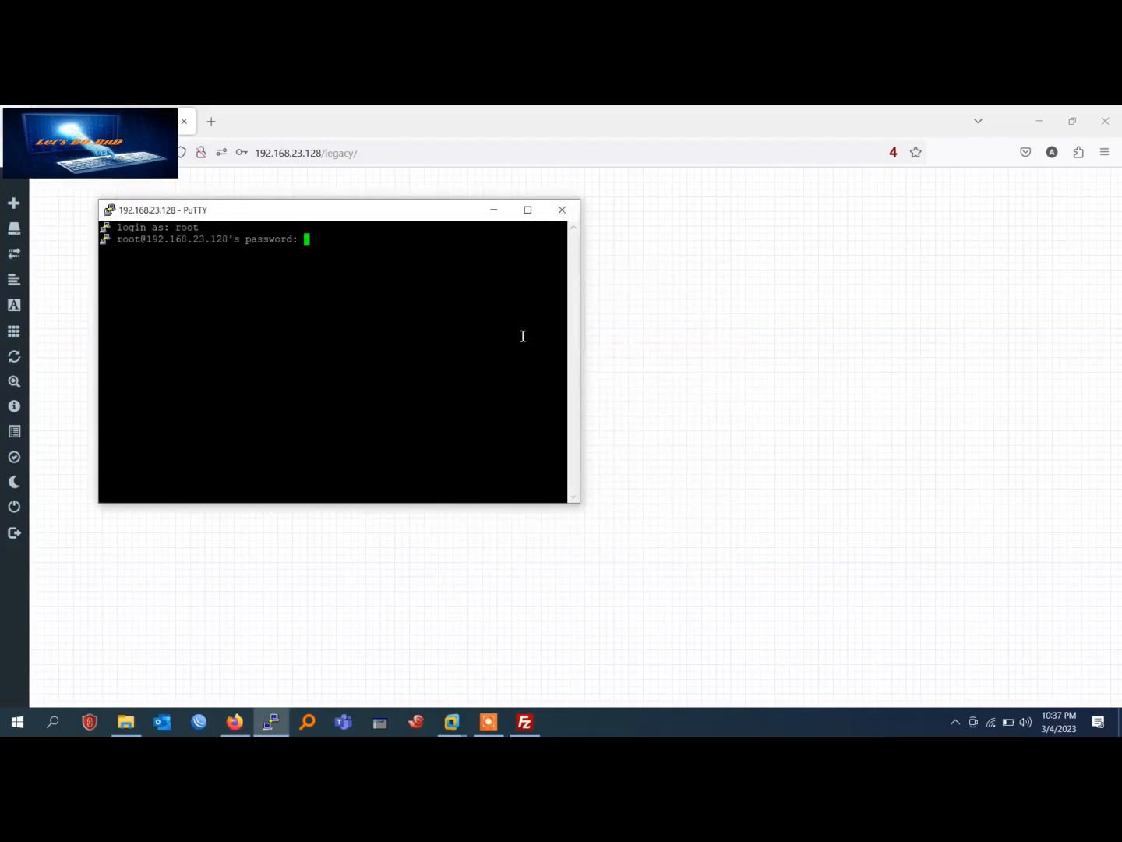
pyautogui.press('Return')
# Widen the terminal window and run /opt/unetlab/wrappers/unl_wrapper -a fixpermissions on the server
pyautogui.moveTo(579, 321); pyautogui.dragTo(850, 332)
pyautogui.press('Return')
pyautogui.press('Return')
pyautogui.press('Return')
pyautogui.press('Return')
pyautogui.press('Return')
pyautogui.press('Return')
pyautogui.press('Return')
pyautogui.press('Return')
pyautogui.press('Return')
pyautogui.press('Return')
pyautogui.press('Return')
pyautogui.press('Return')
pyautogui.press('Return')
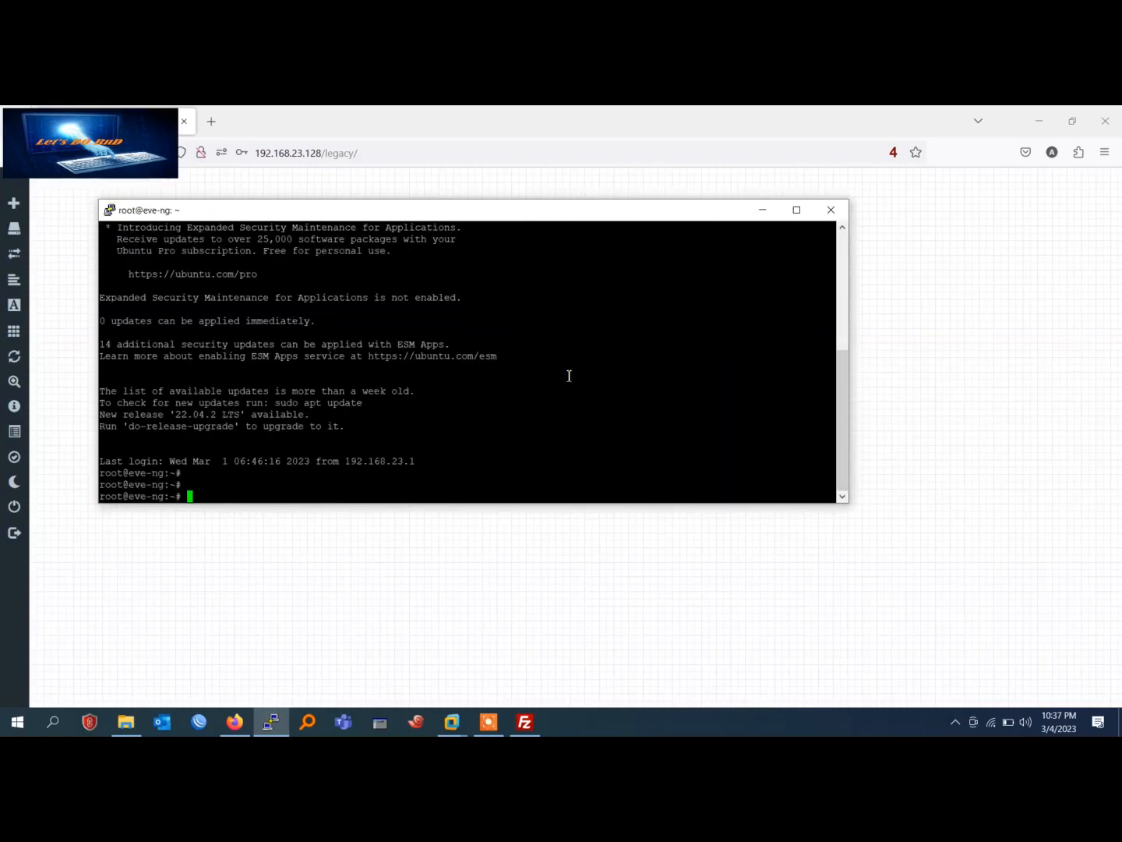
pyautogui.rightClick(568, 375)
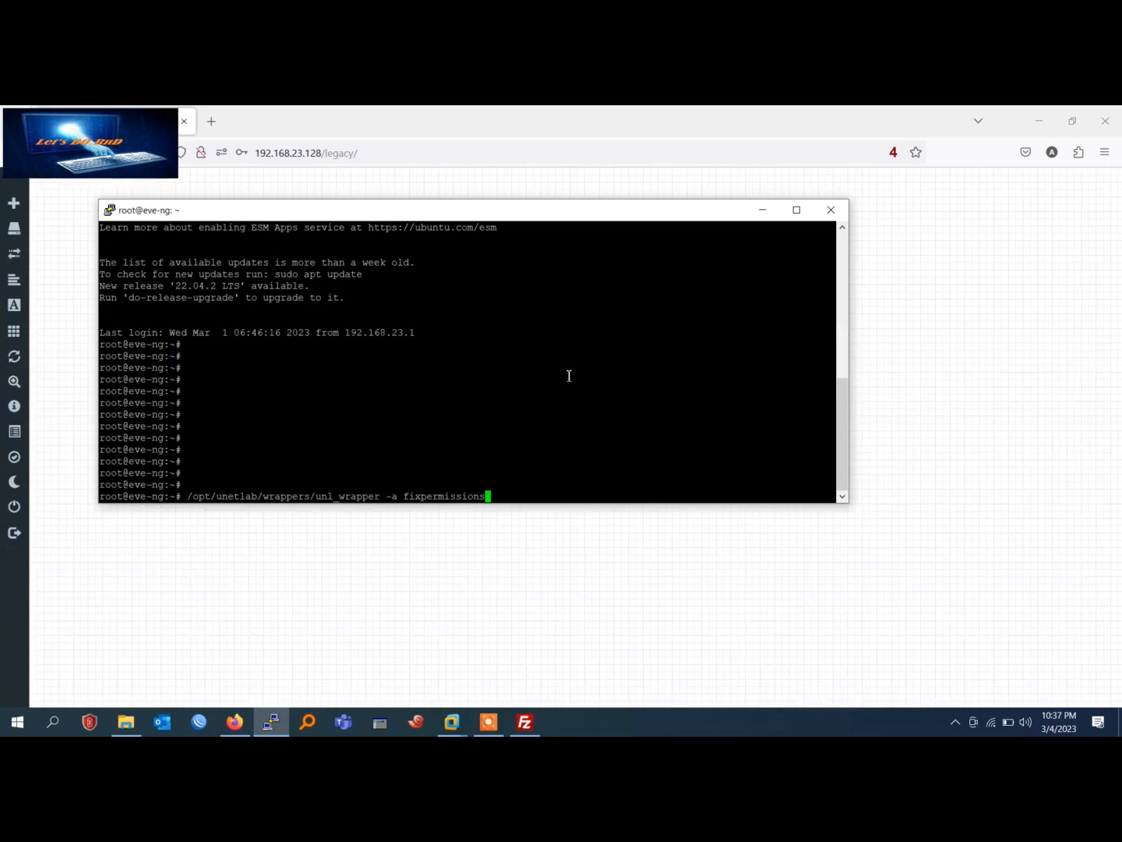
pyautogui.press('Return')
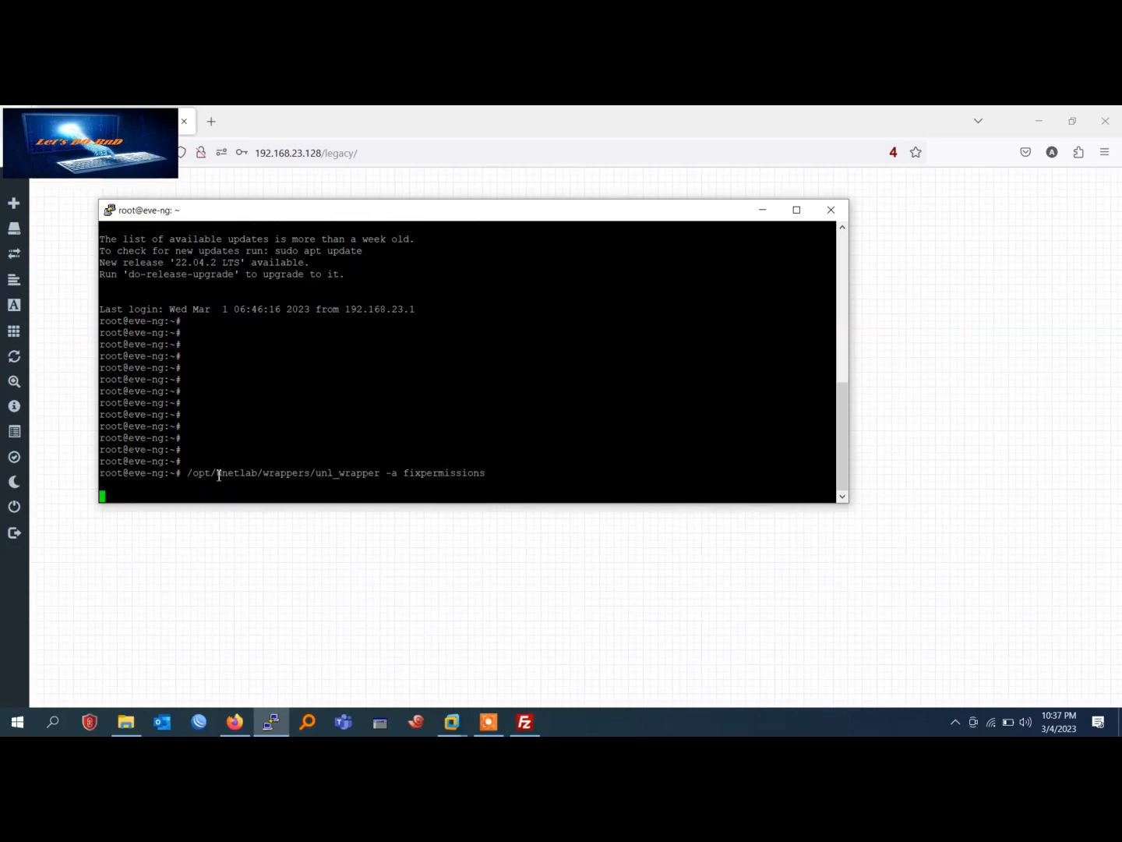
pyautogui.moveTo(193, 473); pyautogui.dragTo(487, 474)
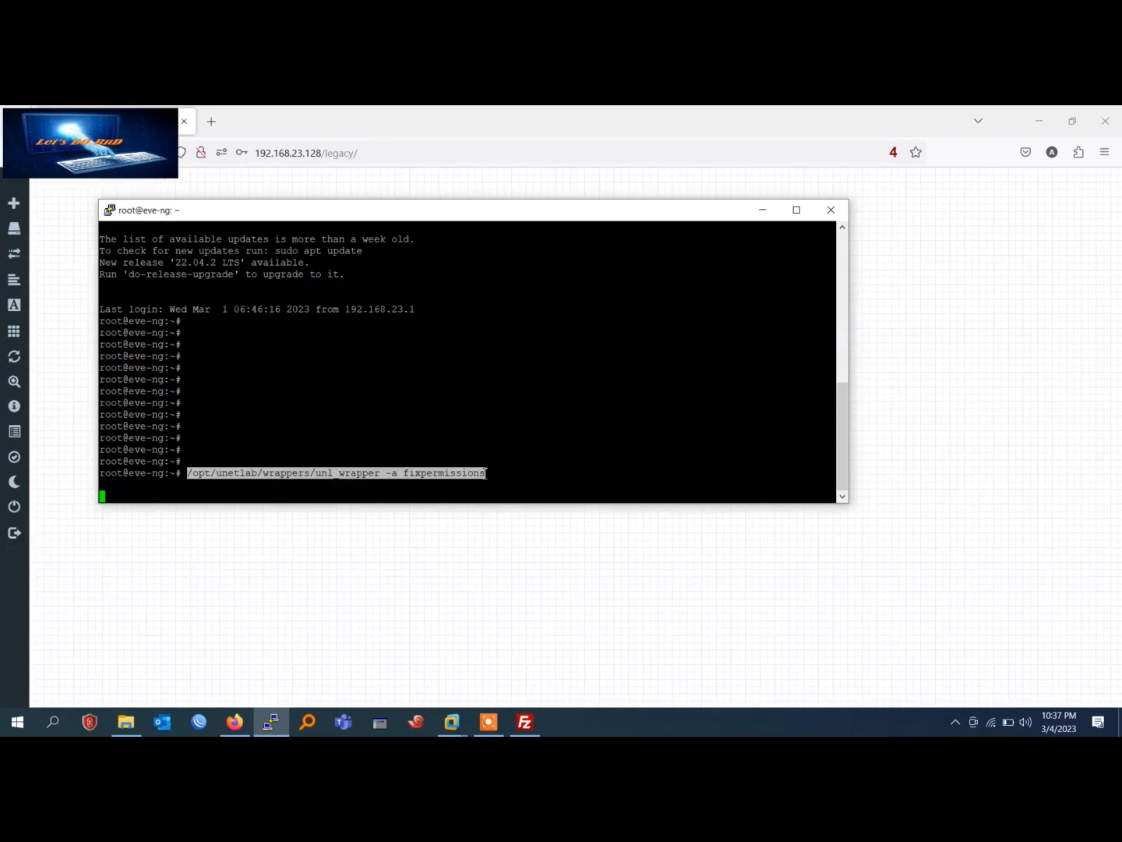
pyautogui.click(606, 434)
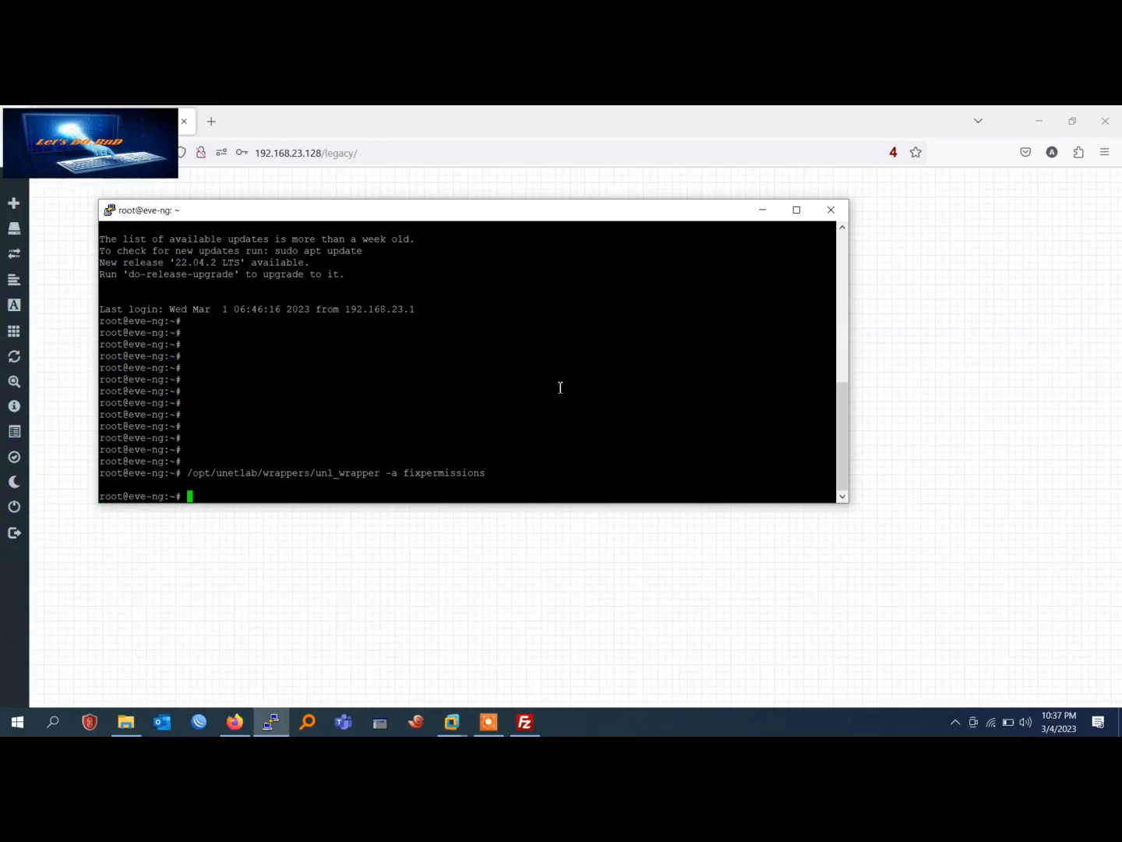
# Refresh the EVE-NG lab page in the browser and search the new-node templates for "hu", leaving without adding a node
pyautogui.click(761, 210)
pyautogui.press('F5')
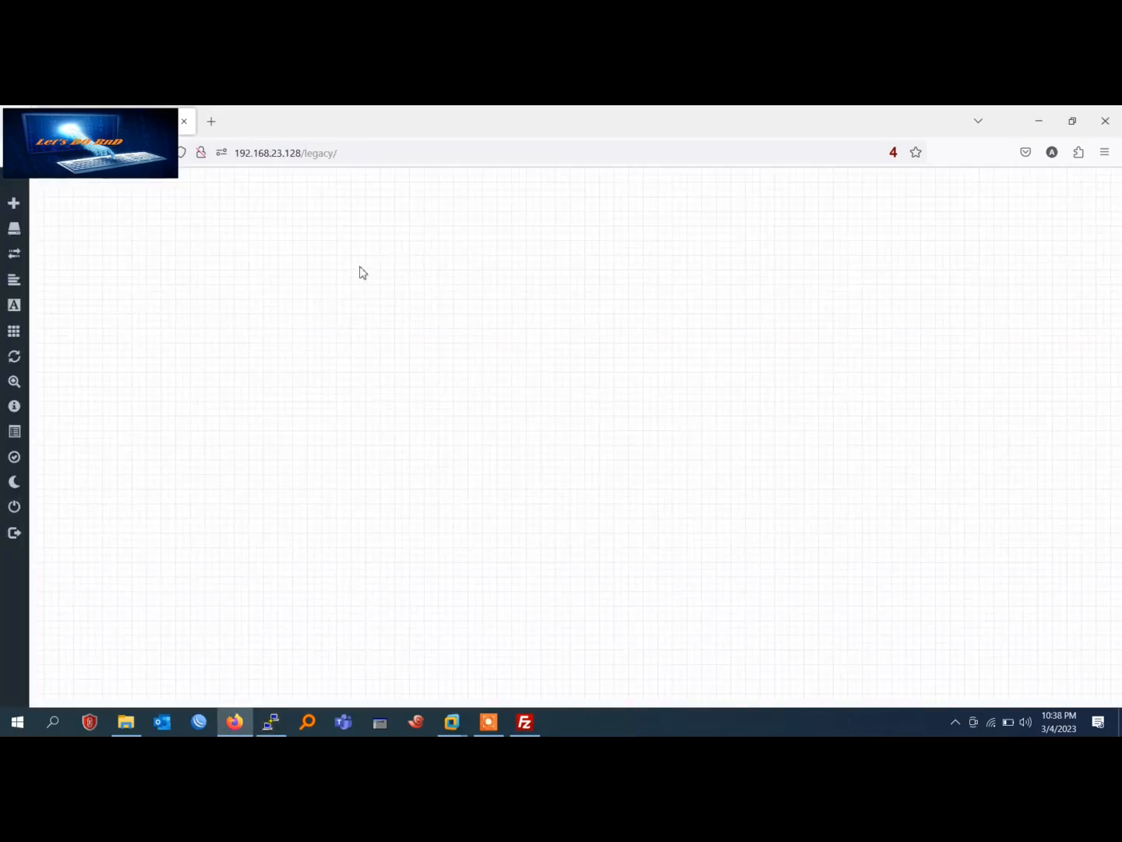
pyautogui.rightClick(360, 267)
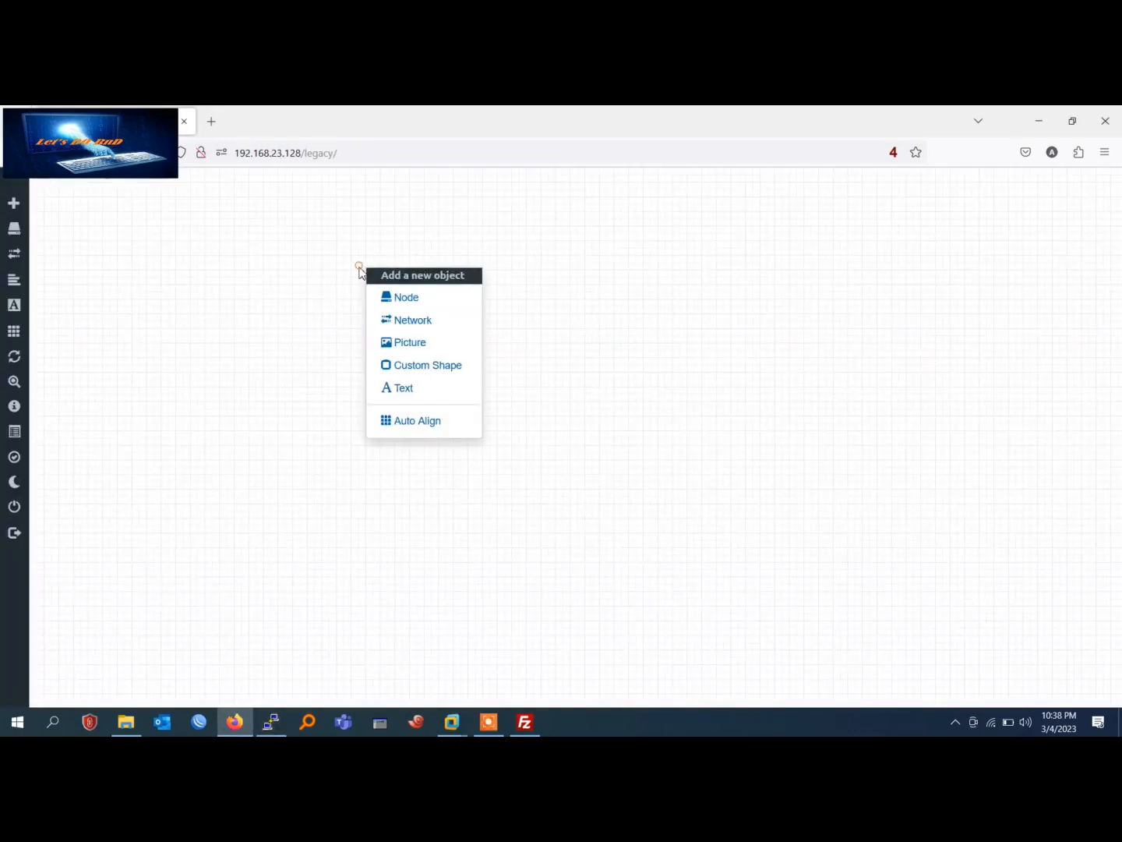
pyautogui.click(415, 299)
pyautogui.write('hu')
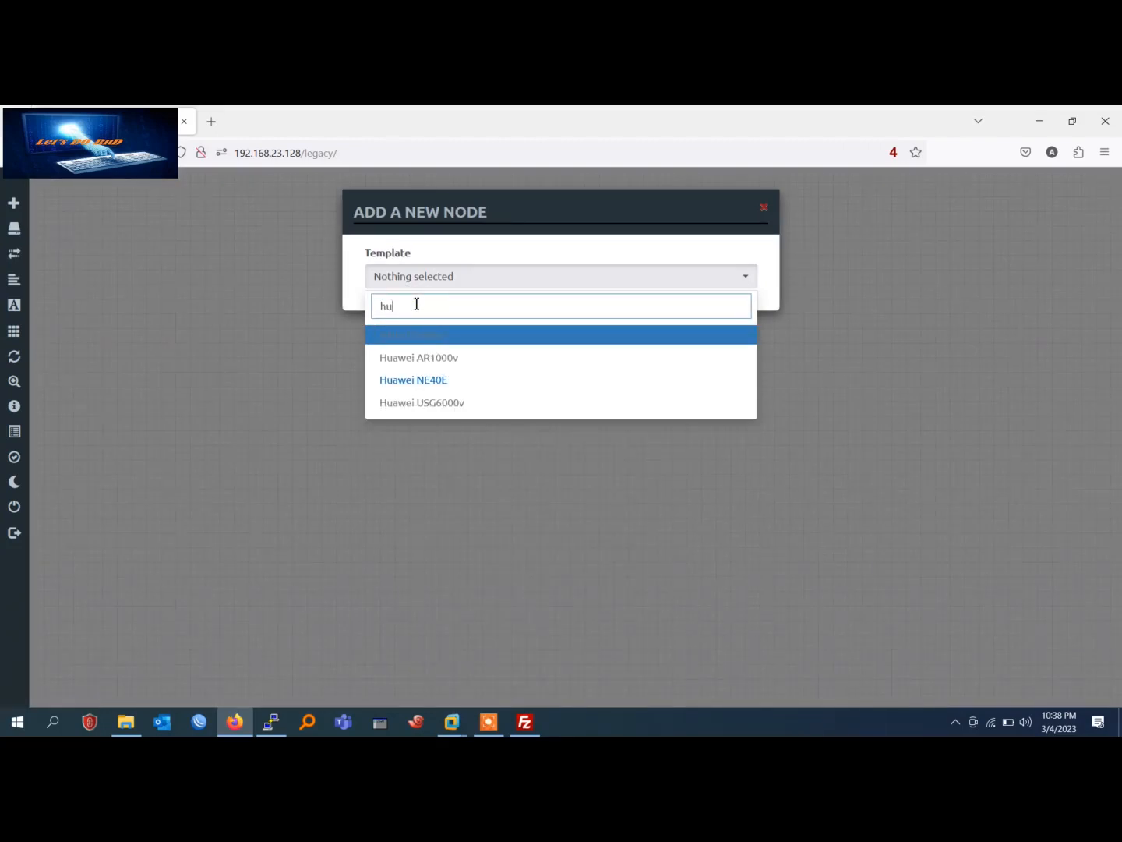
pyautogui.press('BackSpace')
pyautogui.press('BackSpace')
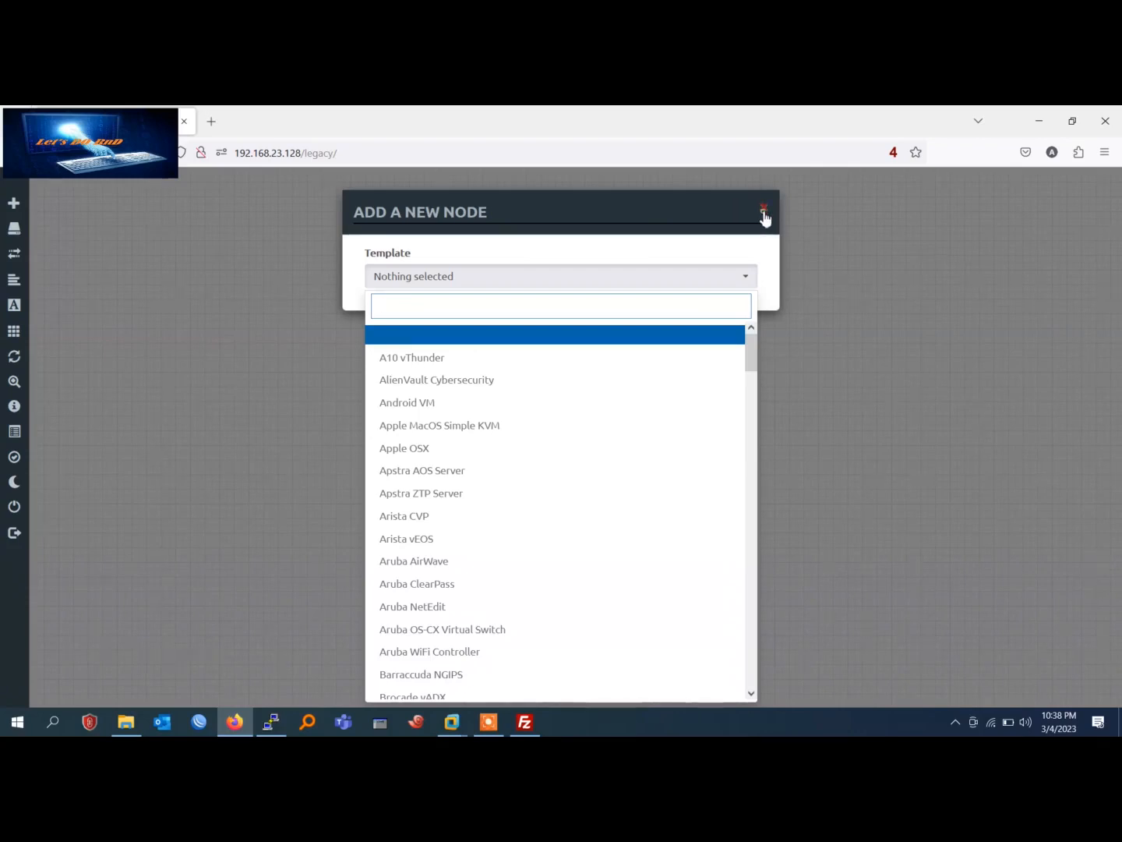
pyautogui.click(764, 211)
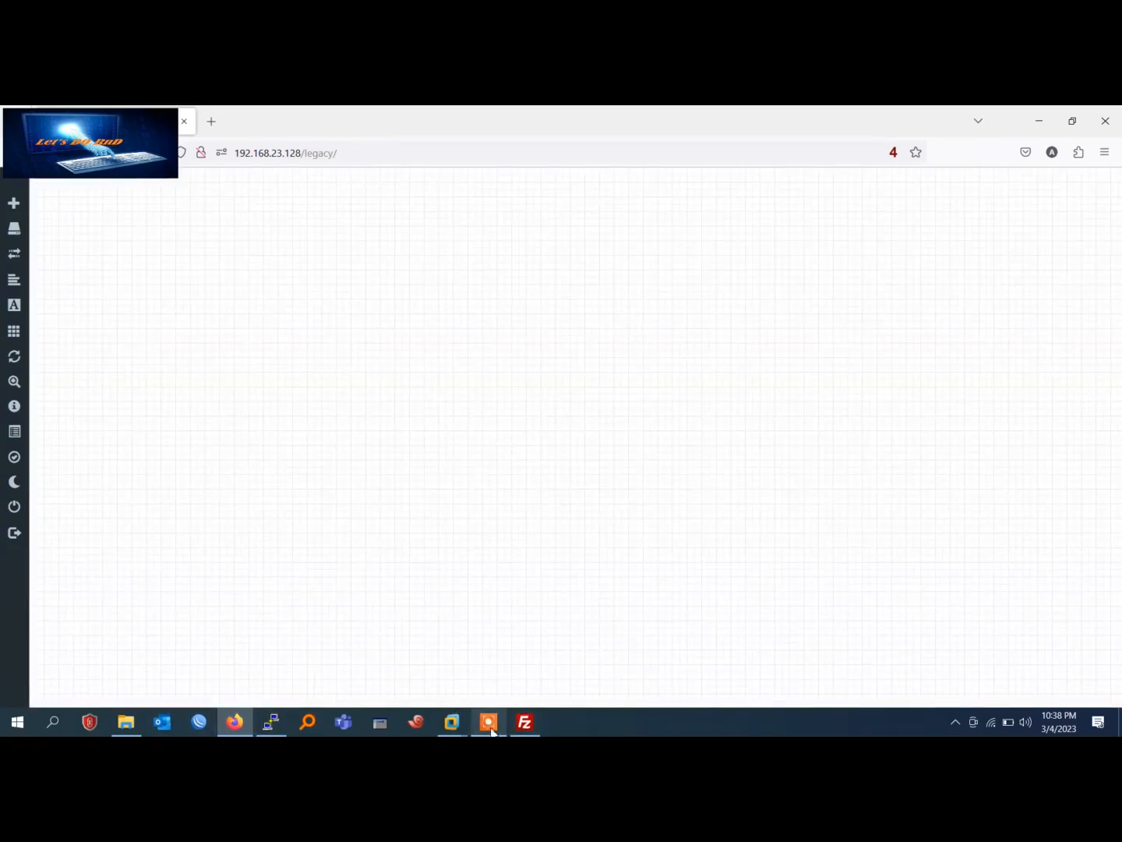
# Switch to FileZilla and open the remote directory /opt/unetlab/html/templates/intel
pyautogui.click(451, 730)
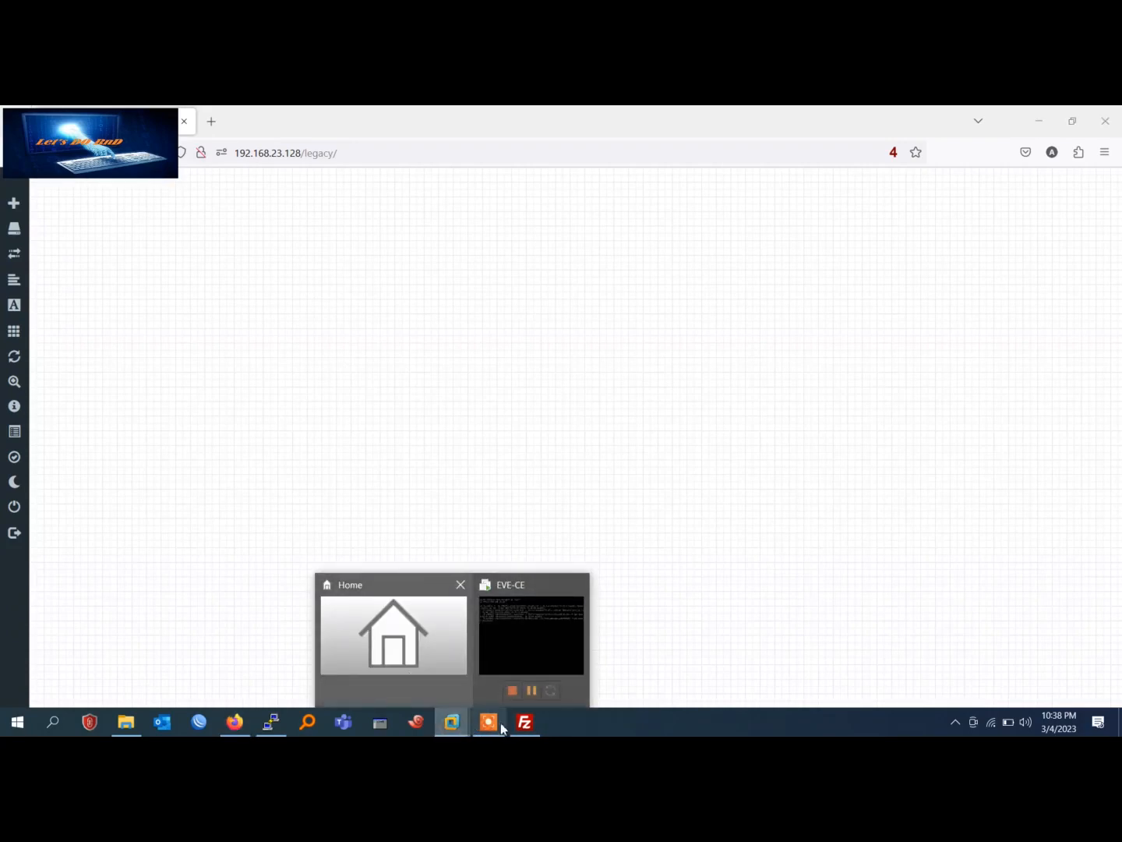
pyautogui.click(525, 722)
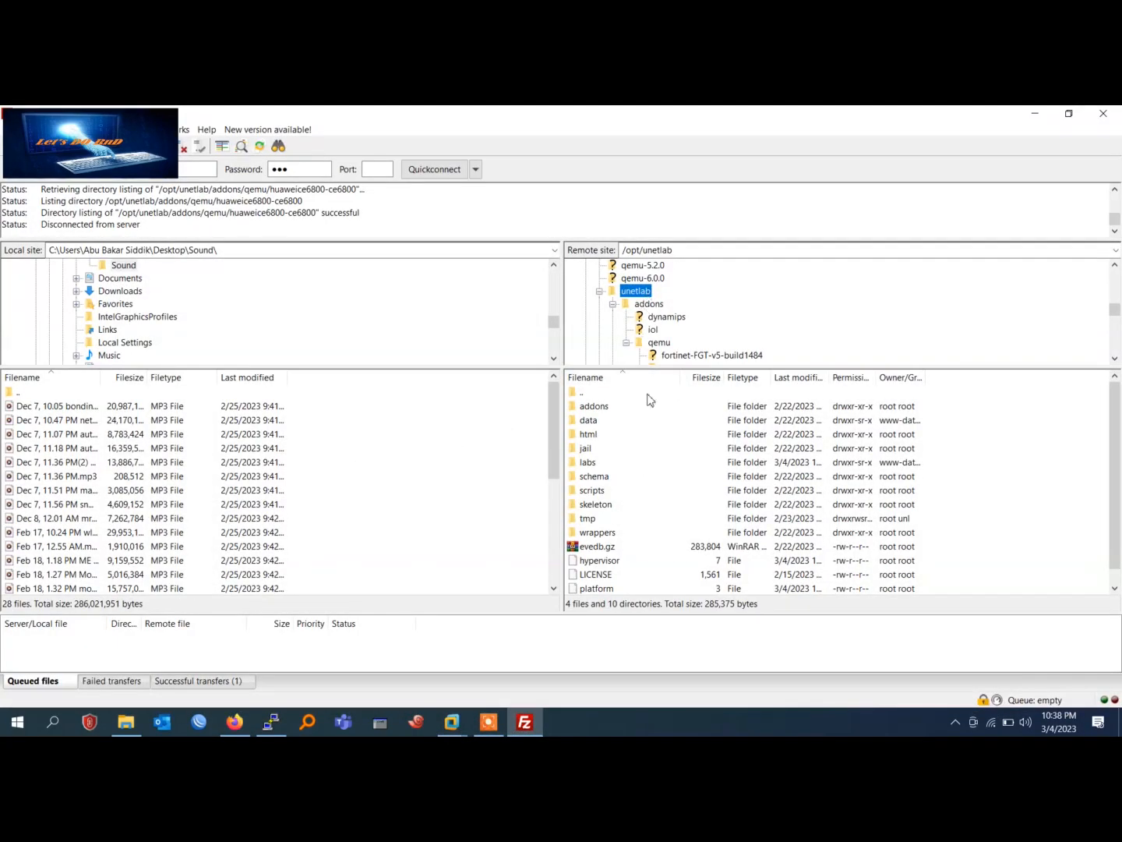
pyautogui.doubleClick(599, 434)
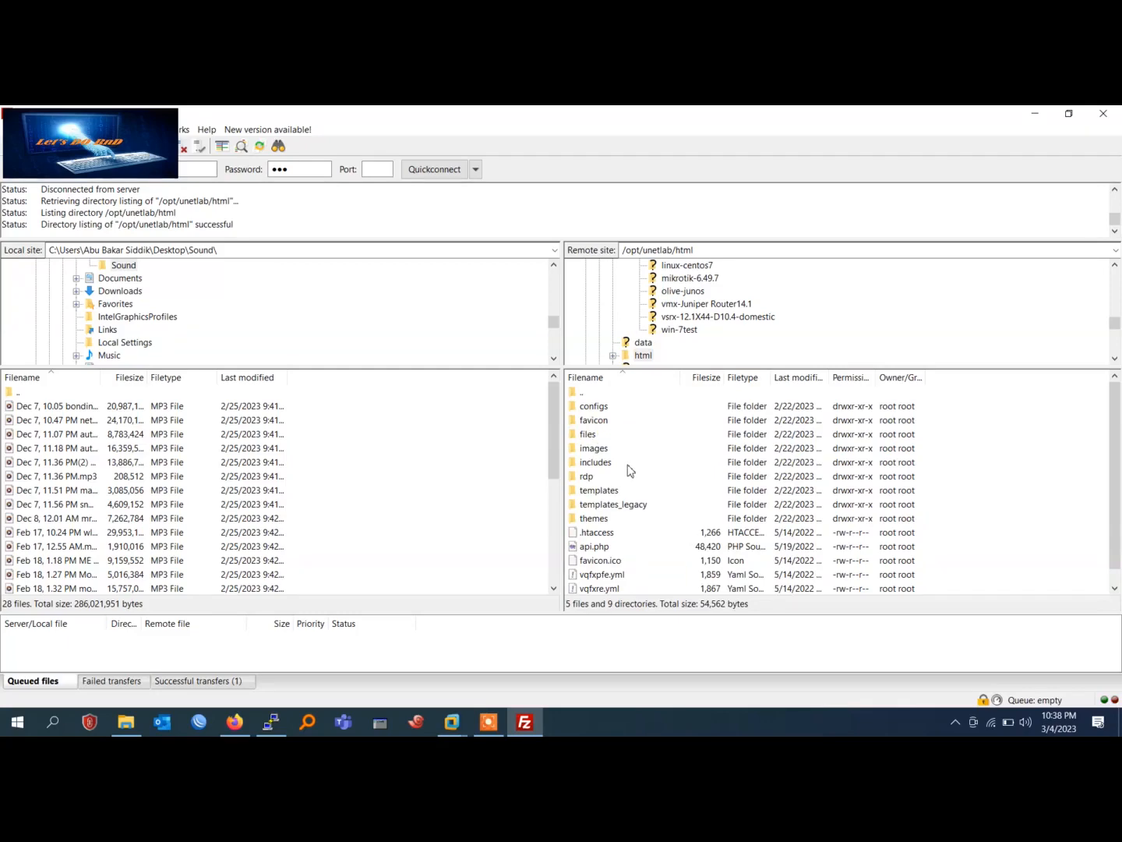
pyautogui.doubleClick(619, 493)
pyautogui.doubleClick(604, 433)
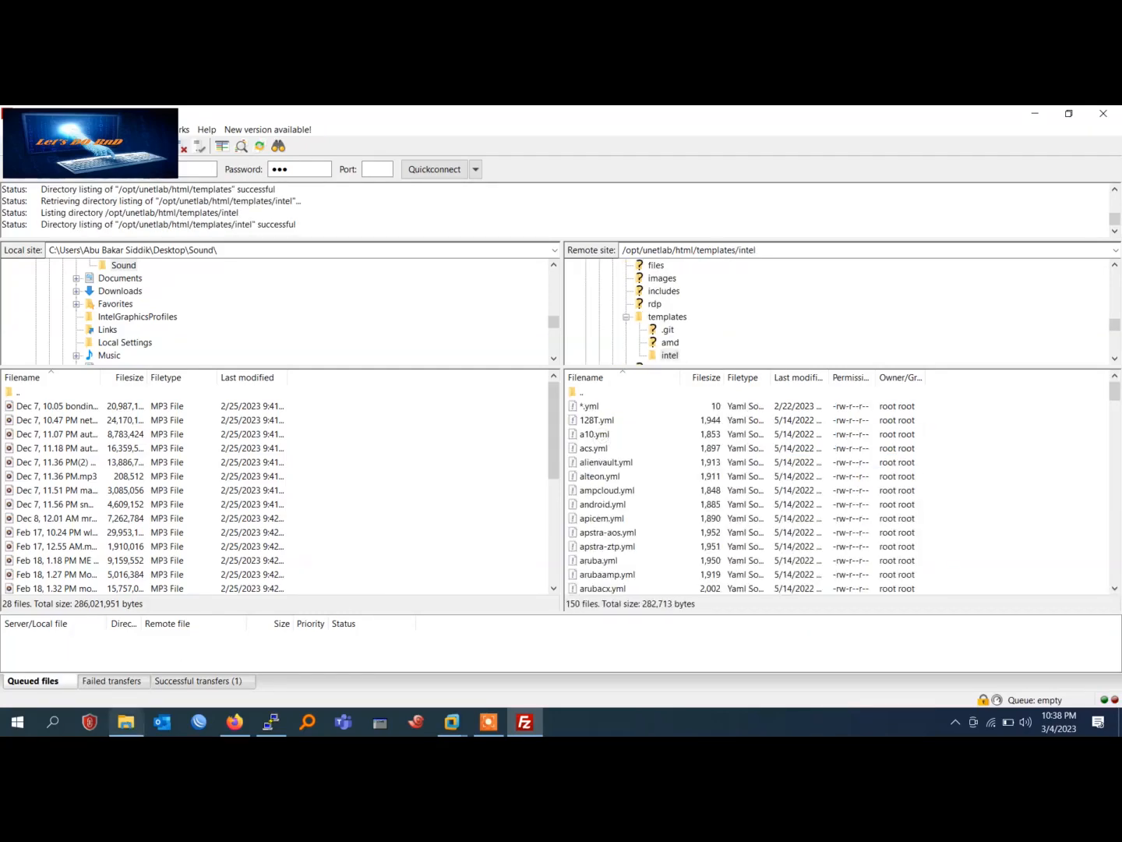
# Upload the huaweice6800 YAML template from the local huaweice6800-ce6800 folder into the remote intel templates directory
pyautogui.click(125, 721)
pyautogui.click(211, 289)
pyautogui.moveTo(217, 290); pyautogui.dragTo(791, 587)
pyautogui.moveTo(791, 587); pyautogui.dragTo(791, 587)
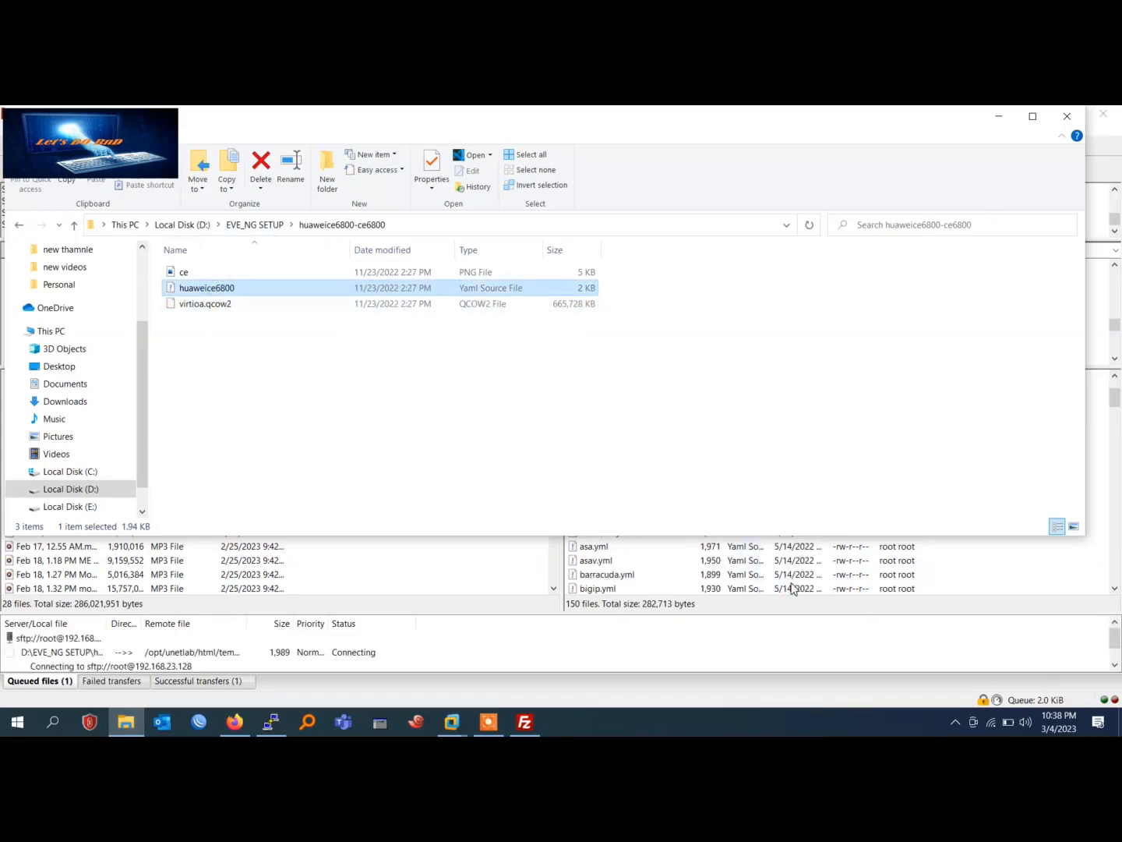
pyautogui.click(1000, 119)
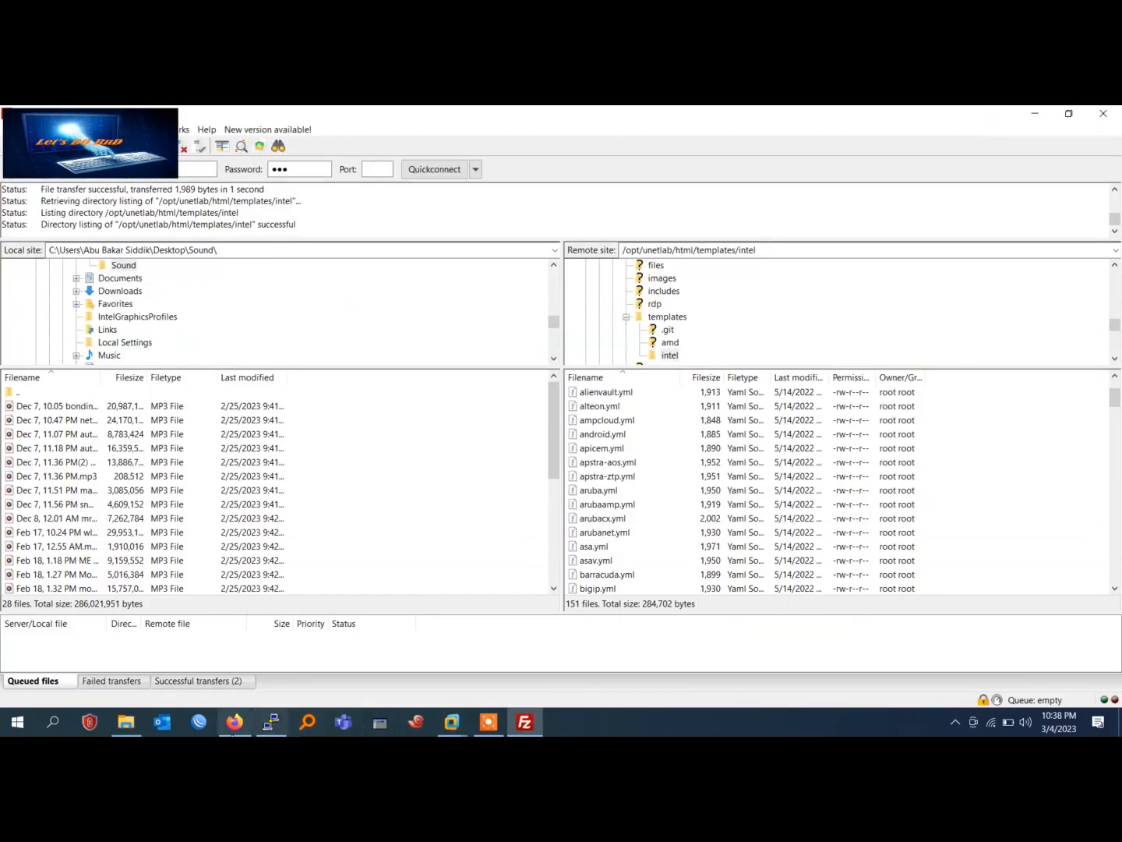
# Switch to the PuTTY session and rerun /opt/unetlab/wrappers/unl_wrapper -a fixpermissions
pyautogui.click(265, 726)
pyautogui.press('Up')
pyautogui.press('Return')
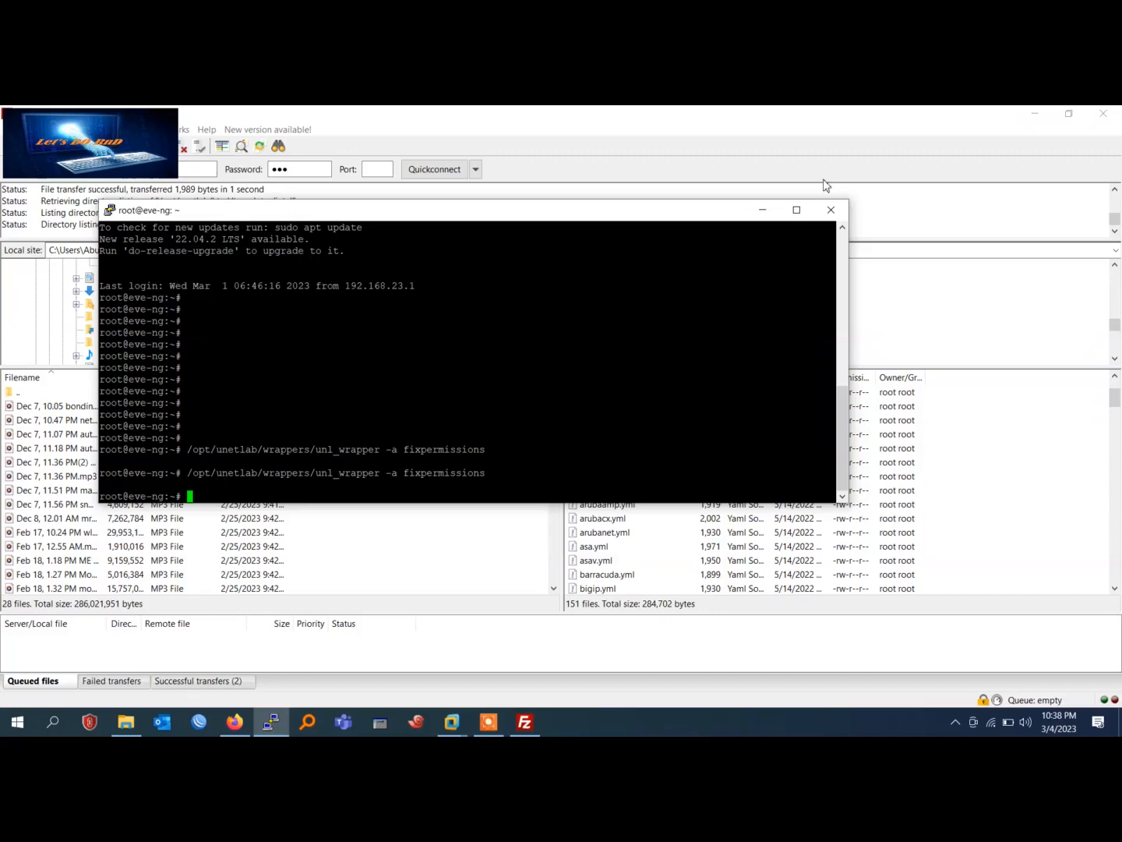
# Refresh the EVE-NG lab in the browser, add one Huawei CloudEngine 6800 node with its default settings, and move it toward the canvas middle
pyautogui.click(1035, 114)
pyautogui.click(404, 617)
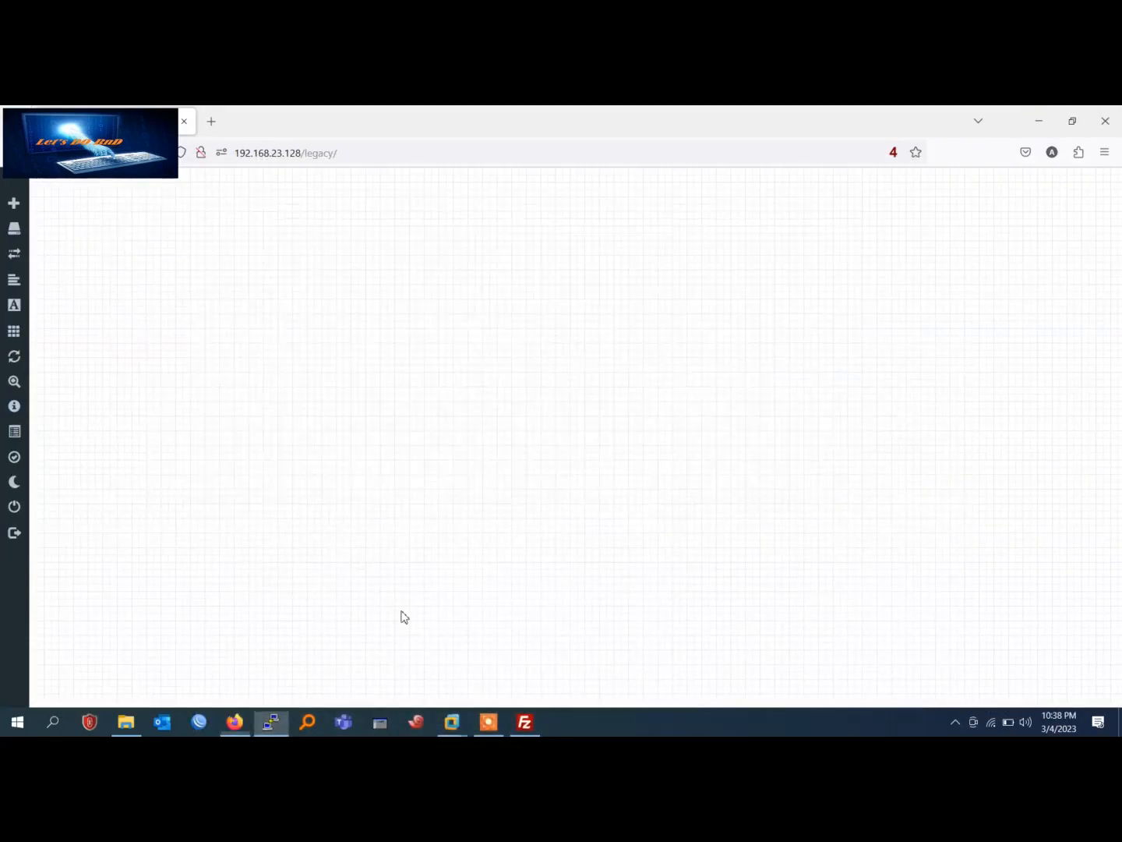
pyautogui.press('F5')
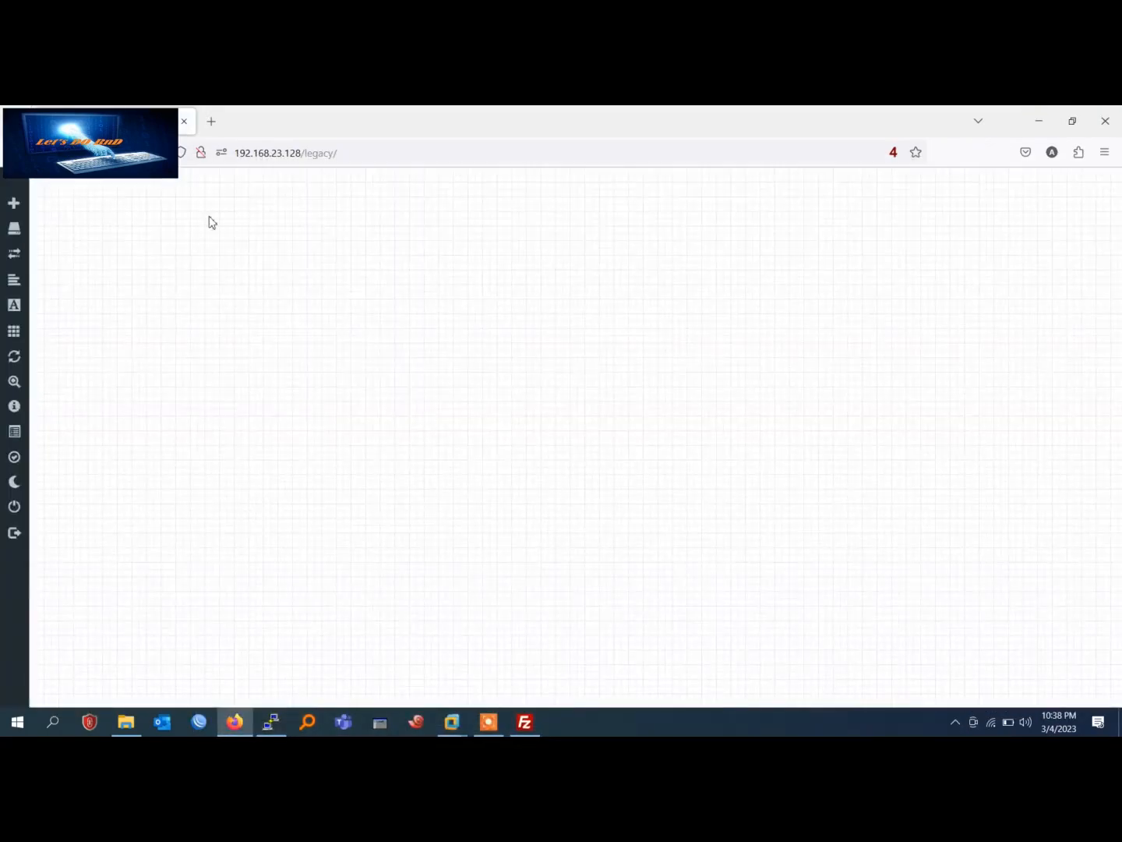
pyautogui.rightClick(209, 222)
pyautogui.click(293, 245)
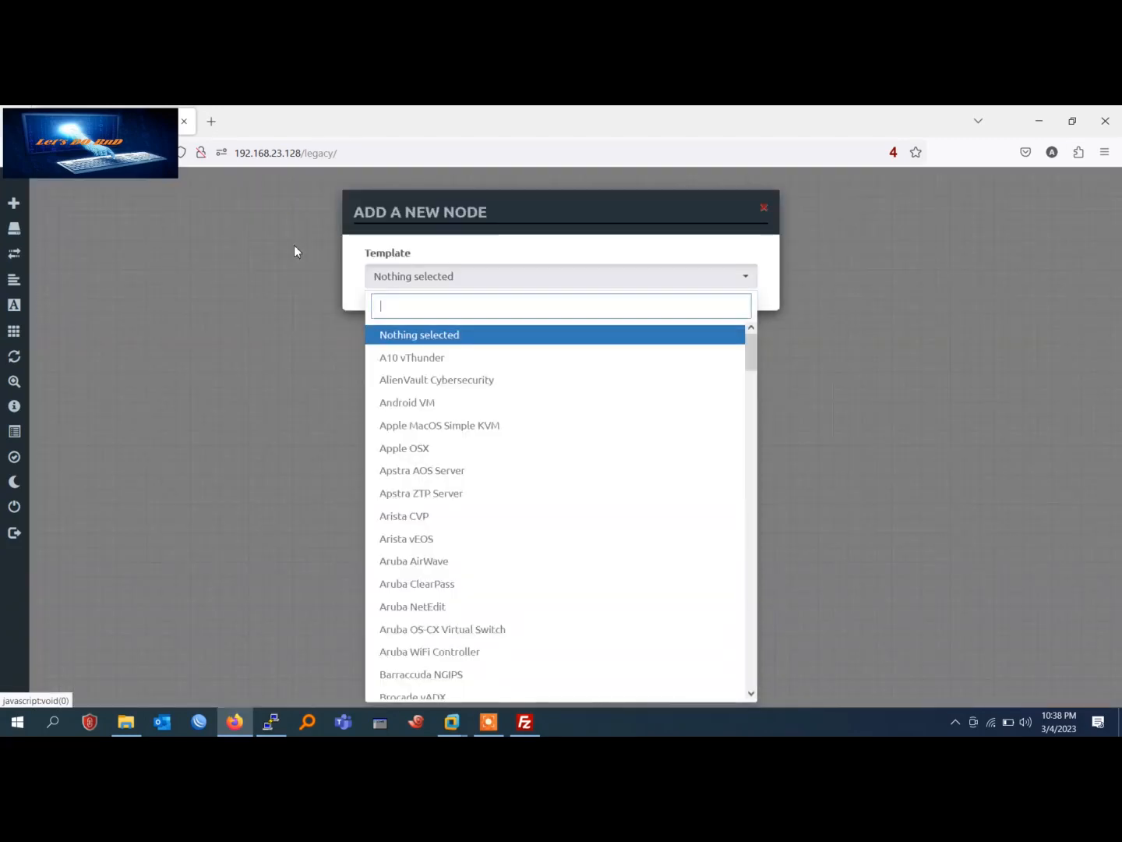
pyautogui.write('h')
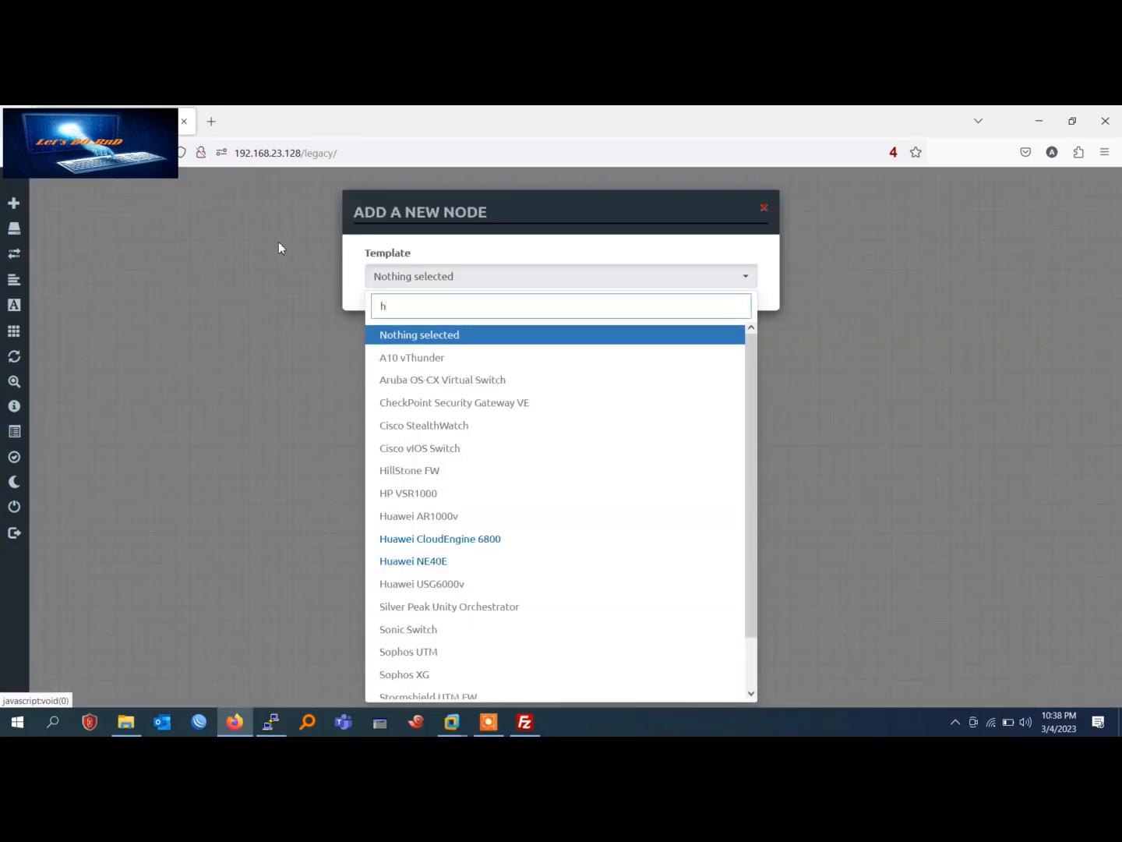
pyautogui.click(486, 544)
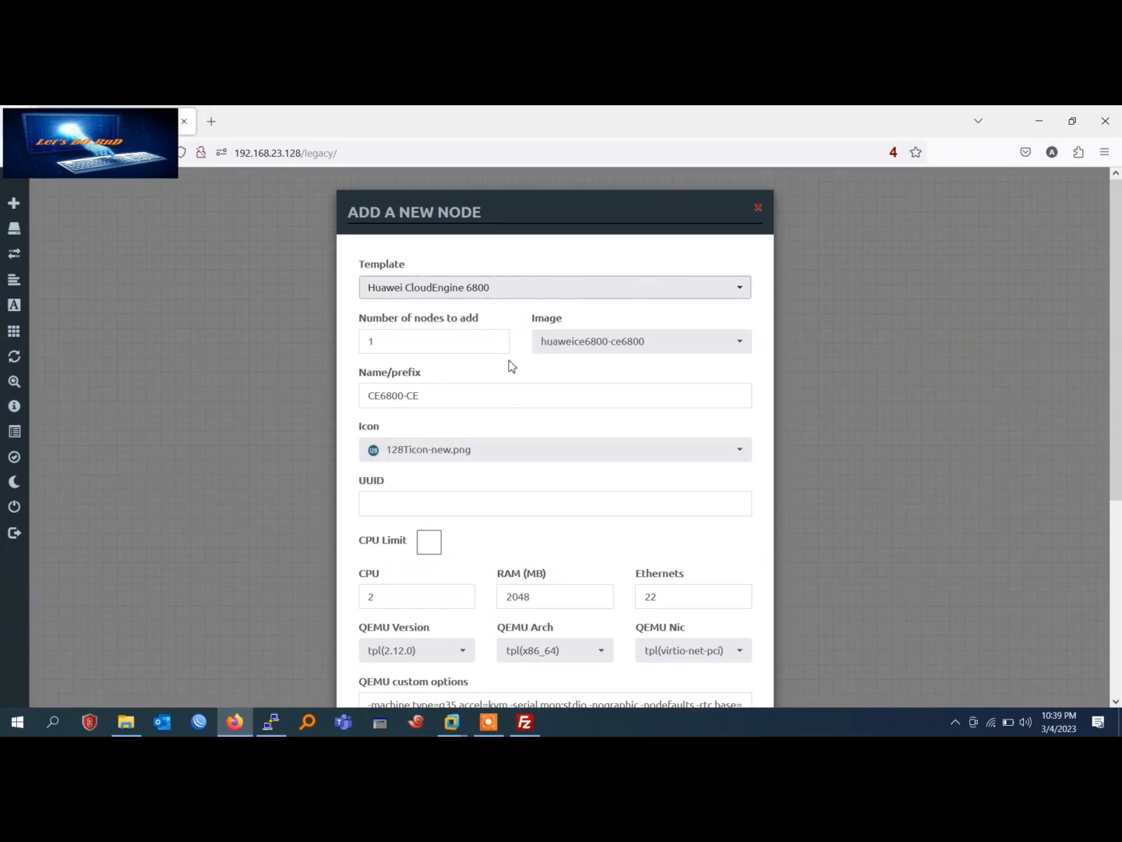
pyautogui.scroll(-4, 471, 395)
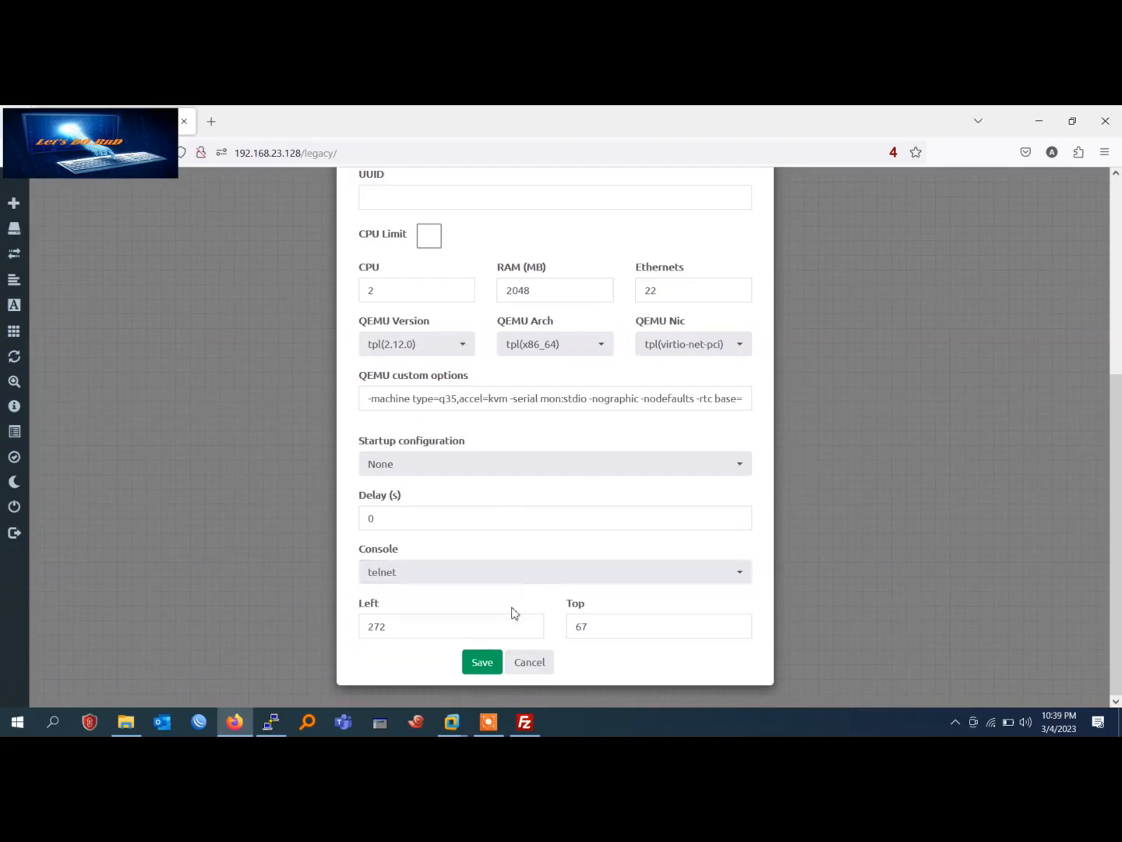
pyautogui.click(482, 663)
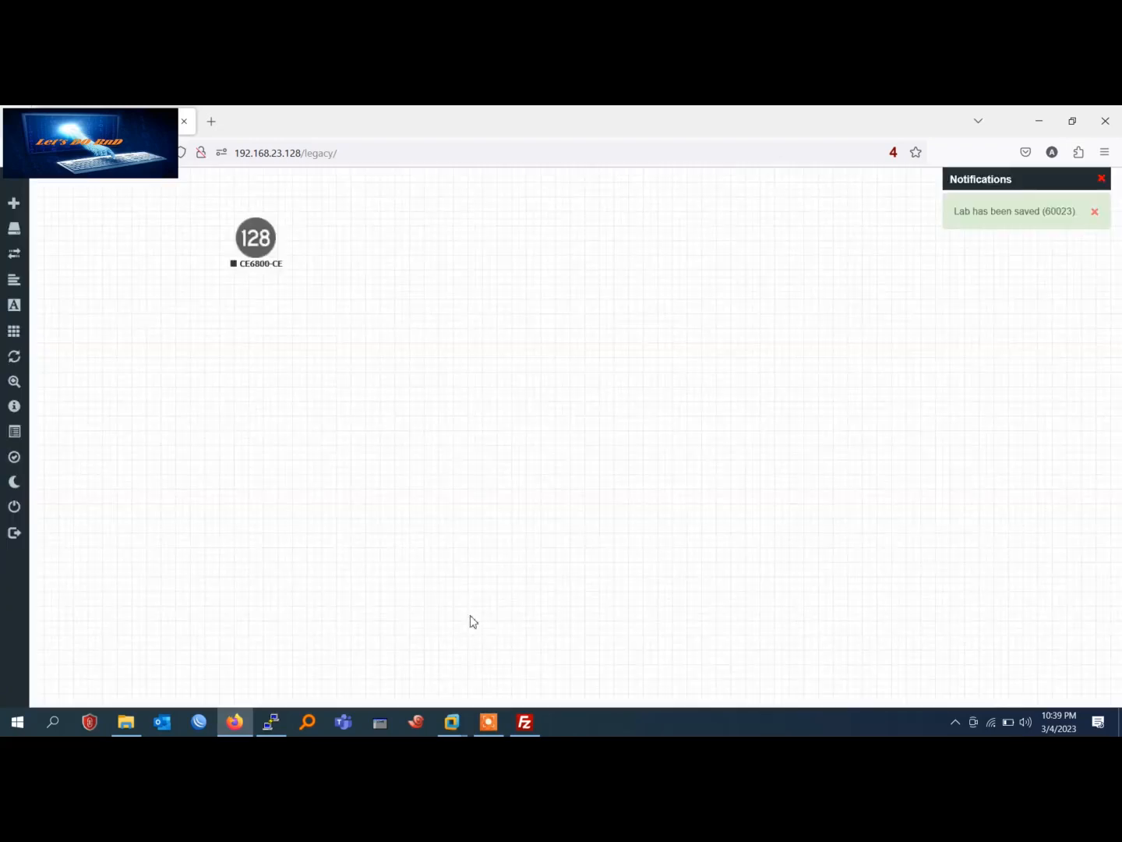
pyautogui.moveTo(270, 248); pyautogui.dragTo(475, 427)
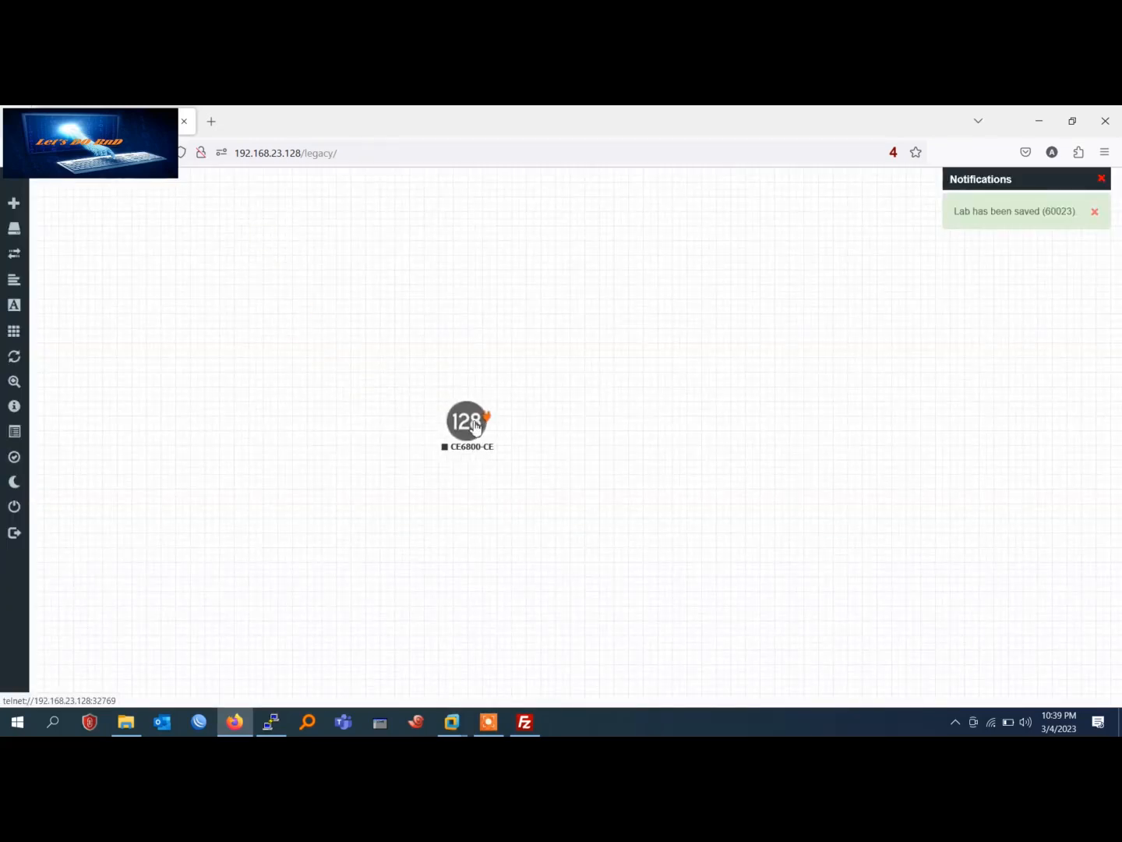
# Add a network named Net of type Management(Cloud0) above the CE6800-CE node
pyautogui.rightClick(443, 245)
pyautogui.click(498, 297)
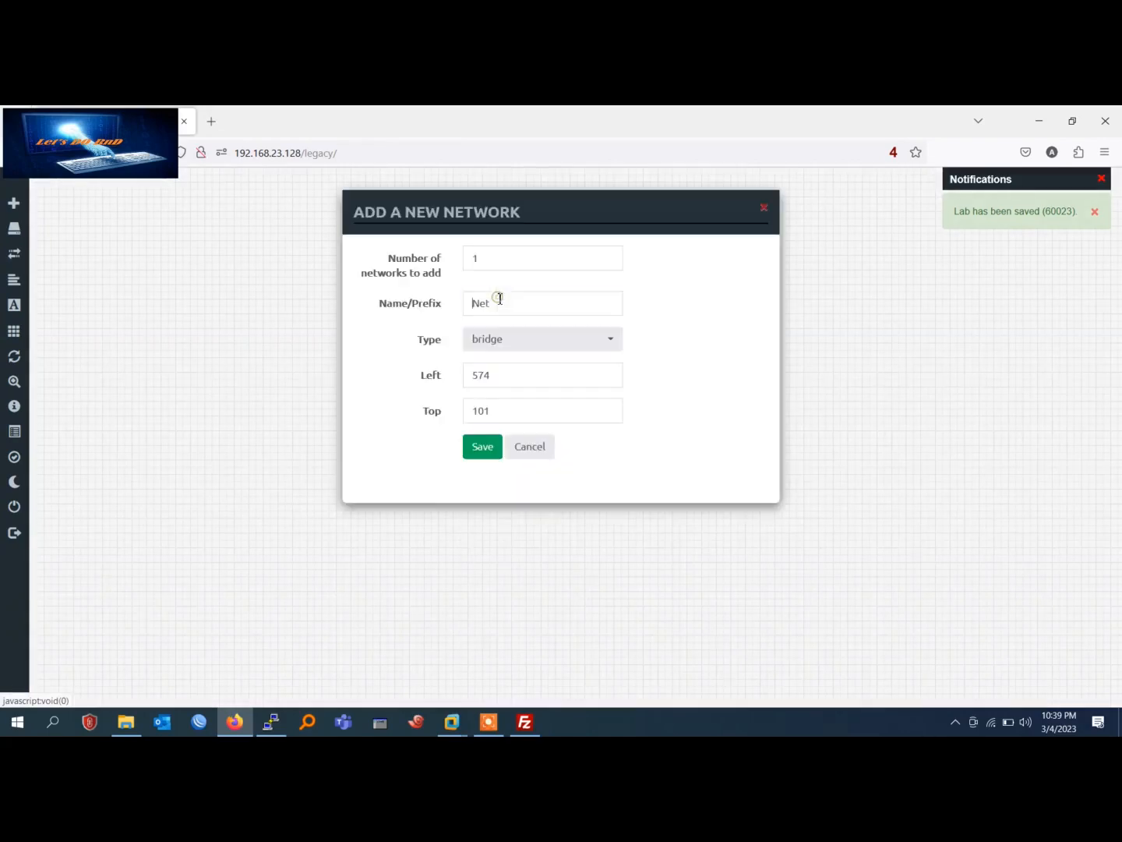
pyautogui.click(525, 343)
pyautogui.click(534, 422)
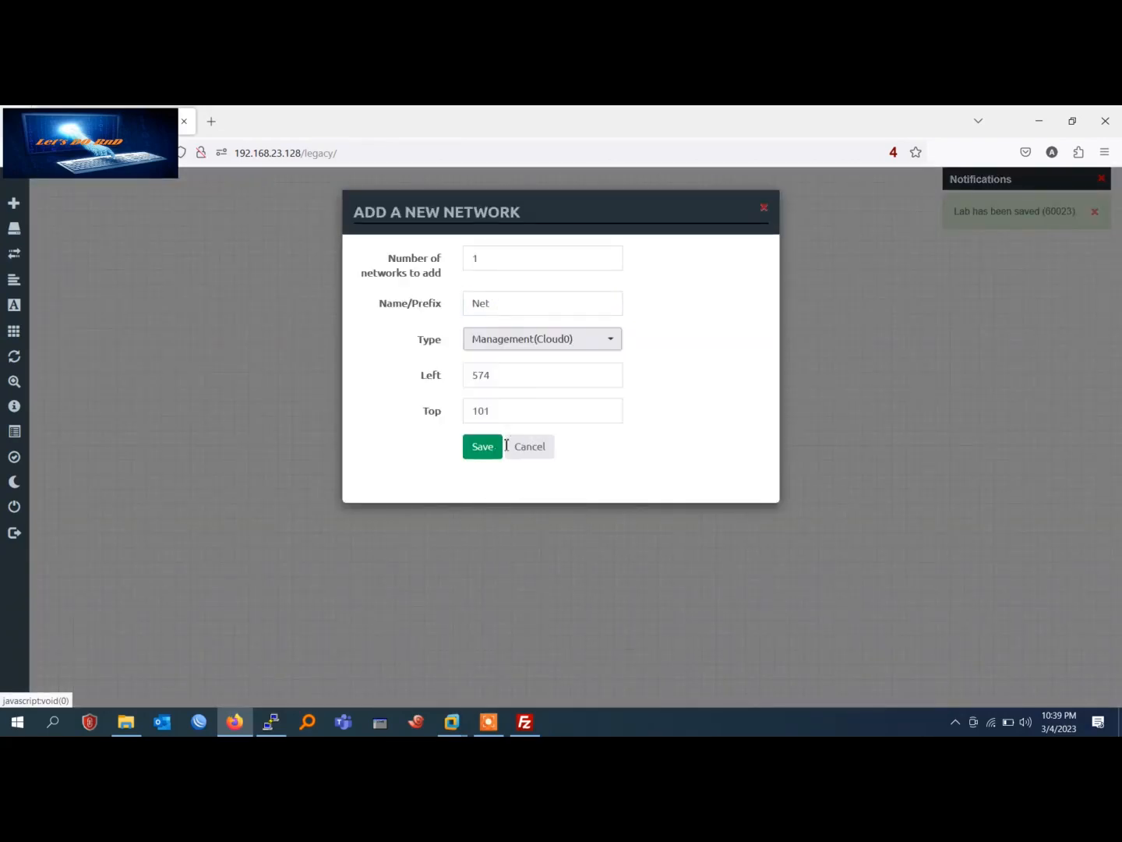
pyautogui.click(491, 450)
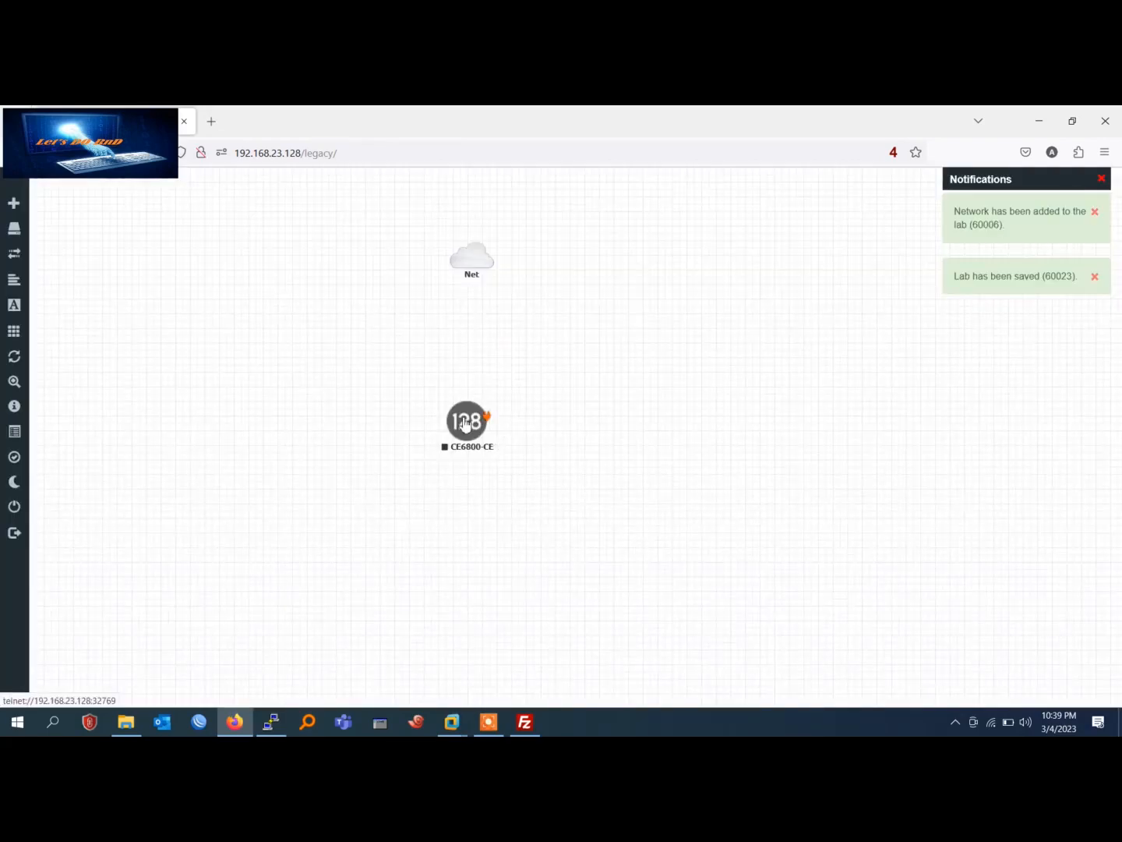
# Connect the Net cloud to the CE6800-CE node on interface GE1/0/0, with the node shifted slightly lower
pyautogui.moveTo(468, 417); pyautogui.dragTo(485, 452)
pyautogui.moveTo(491, 257); pyautogui.dragTo(480, 456)
pyautogui.click(590, 499)
# Start the CE6800-CE node and open its console in a slightly enlarged window beside the topology
pyautogui.rightClick(493, 450)
pyautogui.click(530, 479)
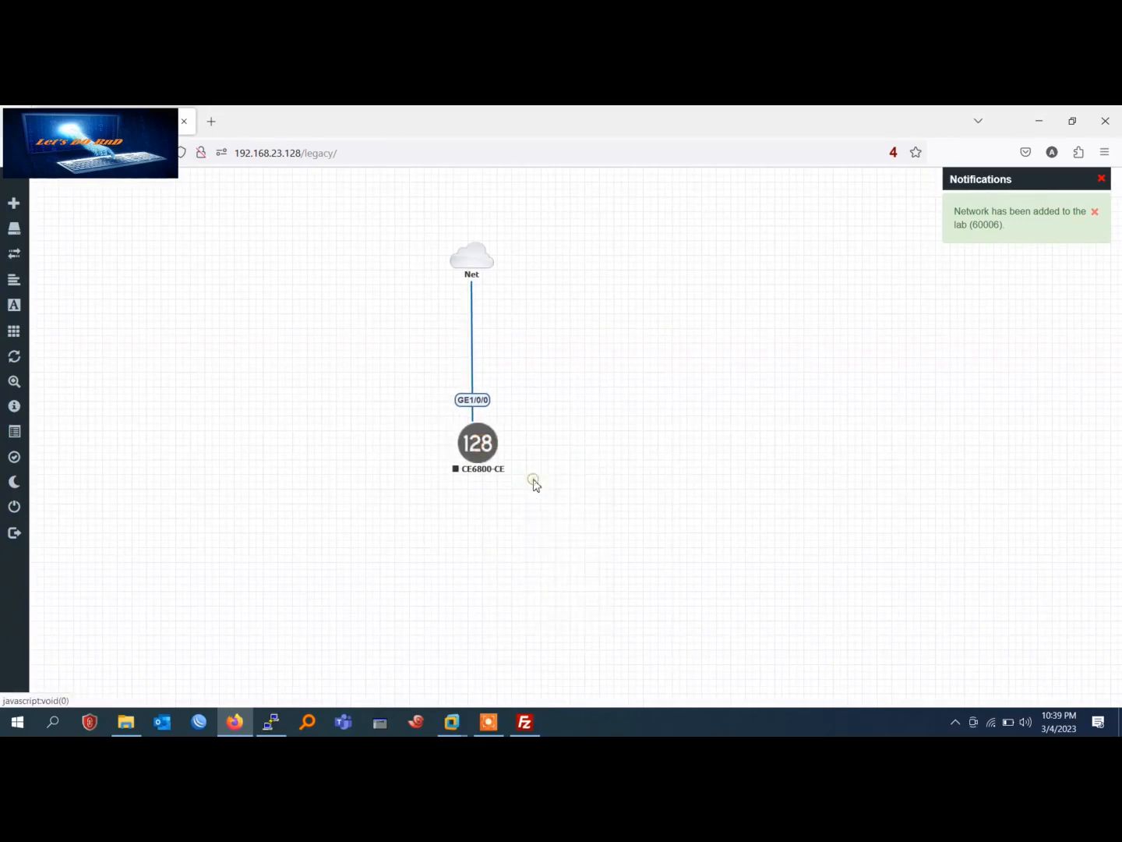
pyautogui.click(1102, 178)
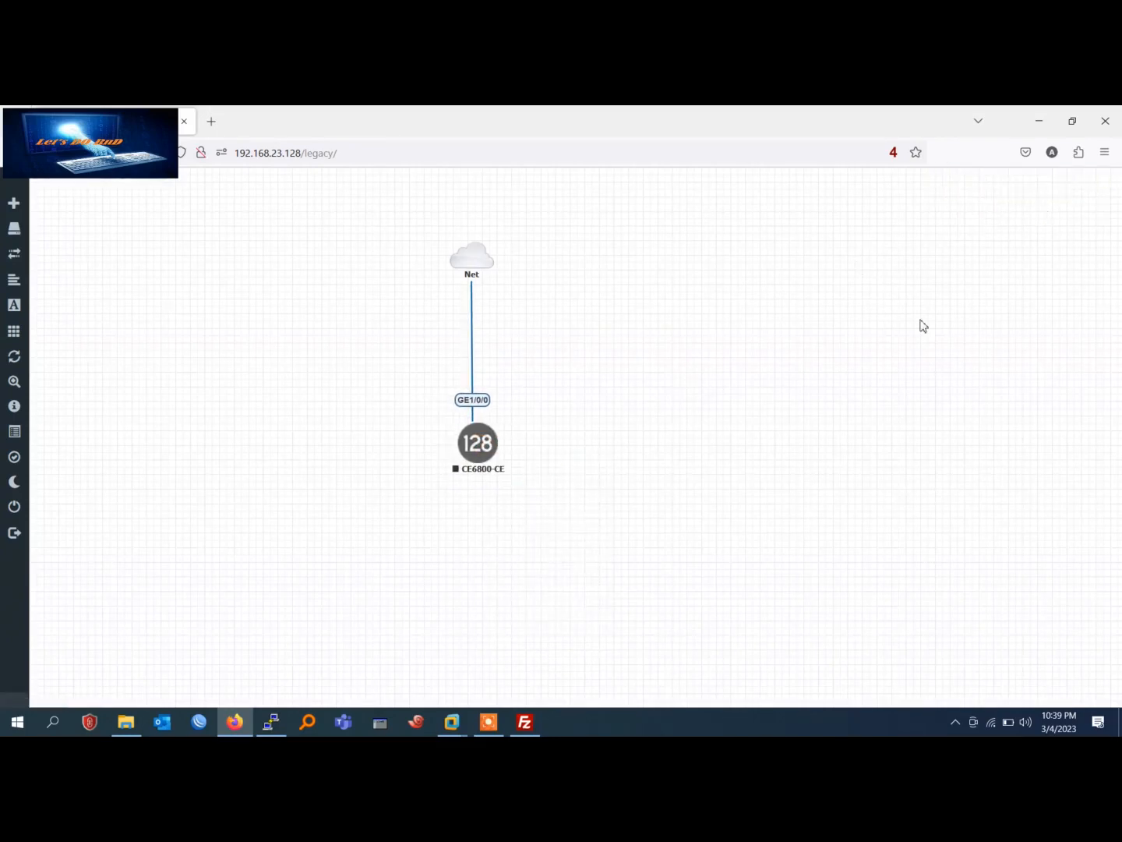
pyautogui.click(483, 446)
pyautogui.moveTo(317, 235); pyautogui.dragTo(724, 207)
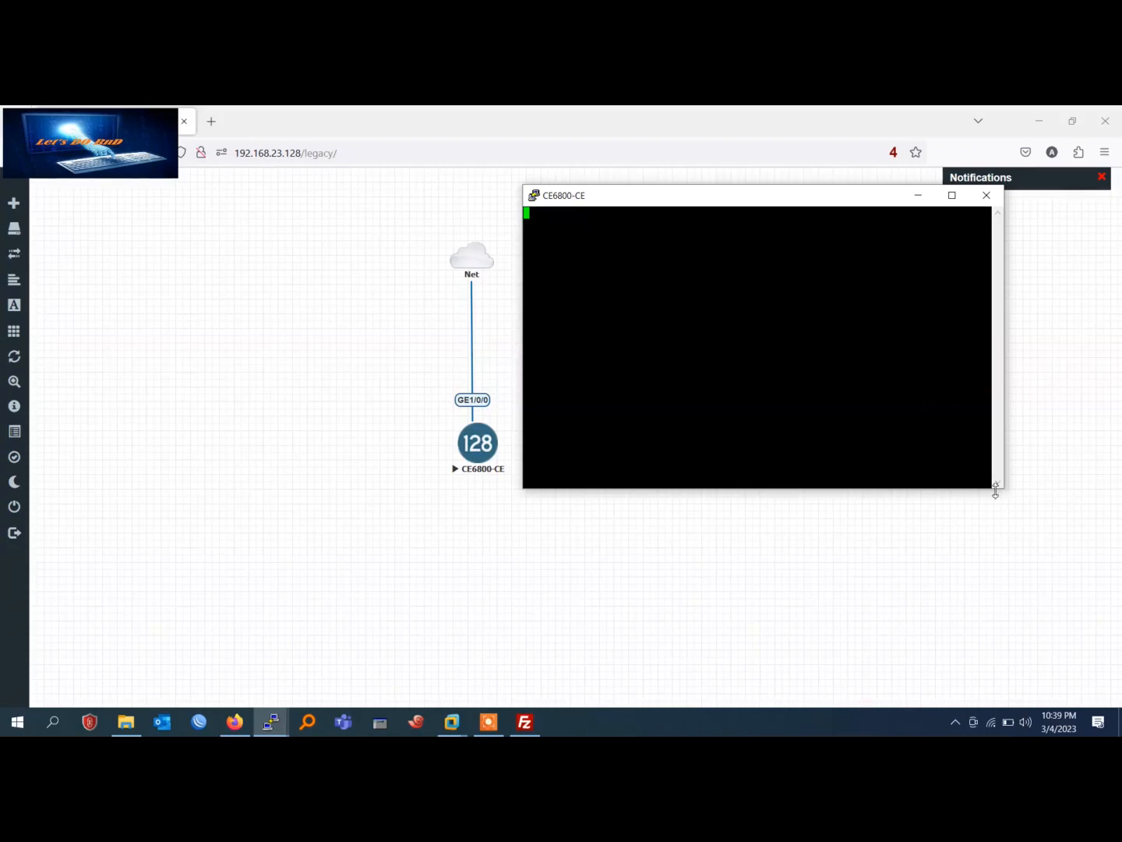
pyautogui.moveTo(1003, 489); pyautogui.dragTo(1022, 512)
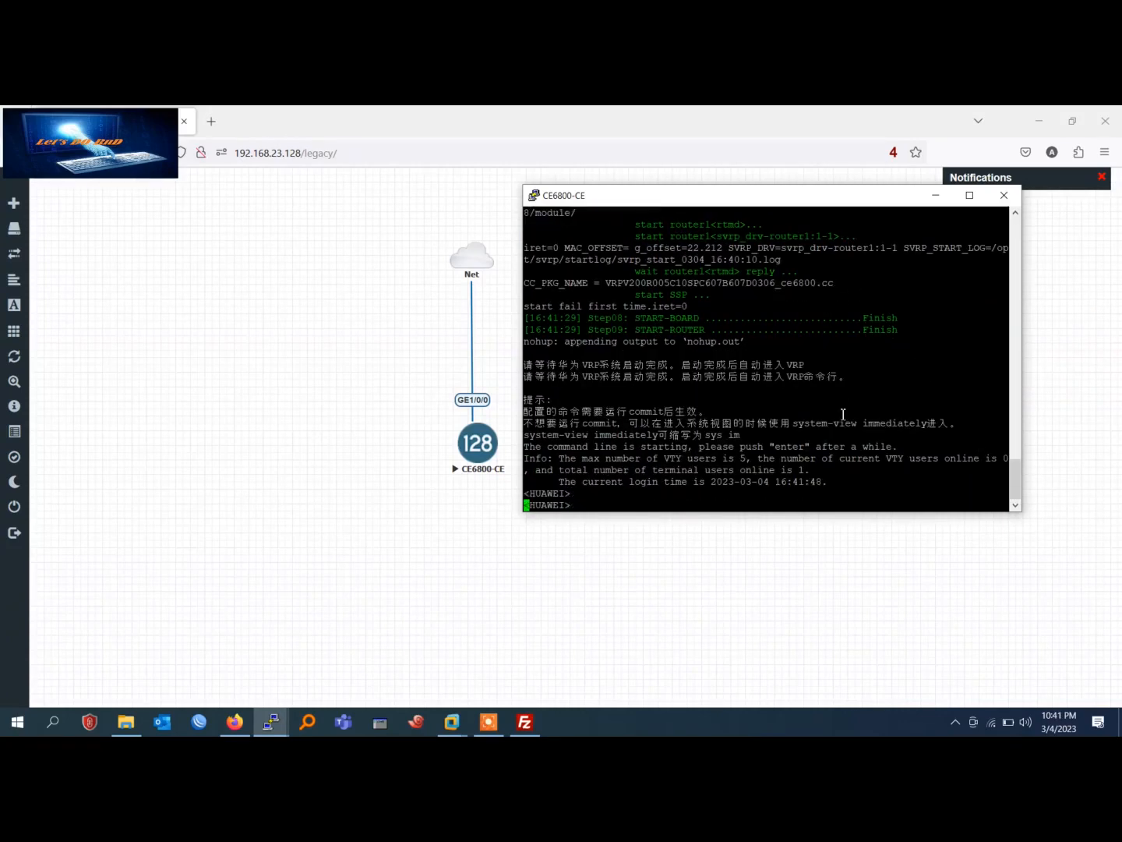
# Activate the switch's command prompt once it has booted and enter system-view
pyautogui.press('Return')
pyautogui.press('Return')
pyautogui.press('Return')
pyautogui.press('Return')
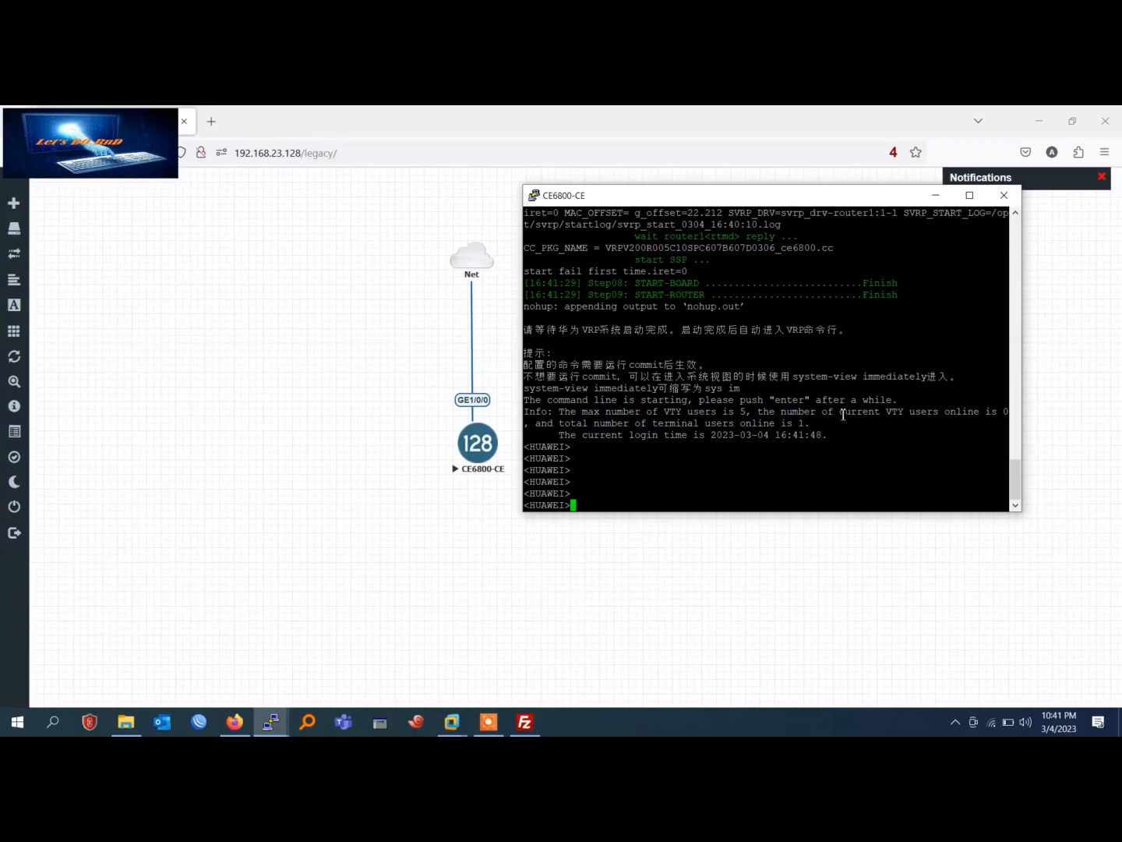
pyautogui.write('sy')
pyautogui.press('Return')
pyautogui.press('Return')
pyautogui.press('Return')
# Run dis int description on the switch to list its interface descriptions
pyautogui.write('dis ')
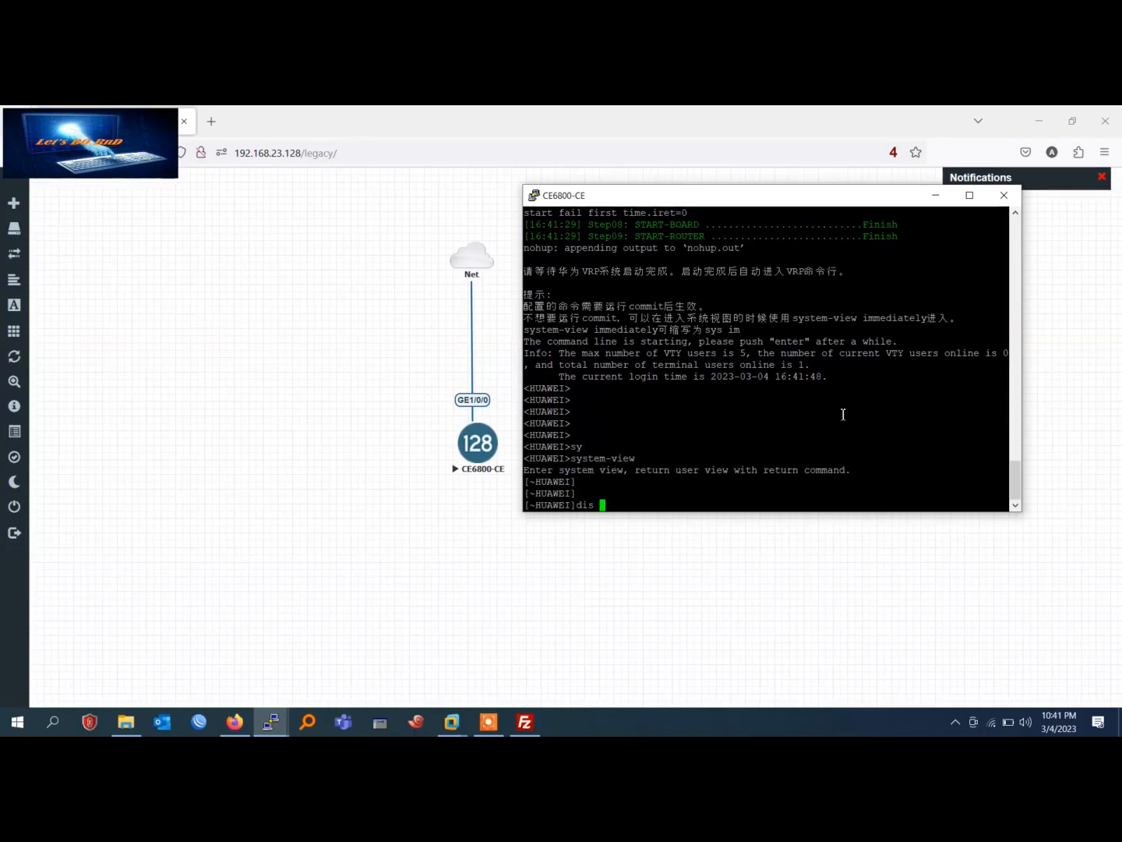
pyautogui.write('int des')
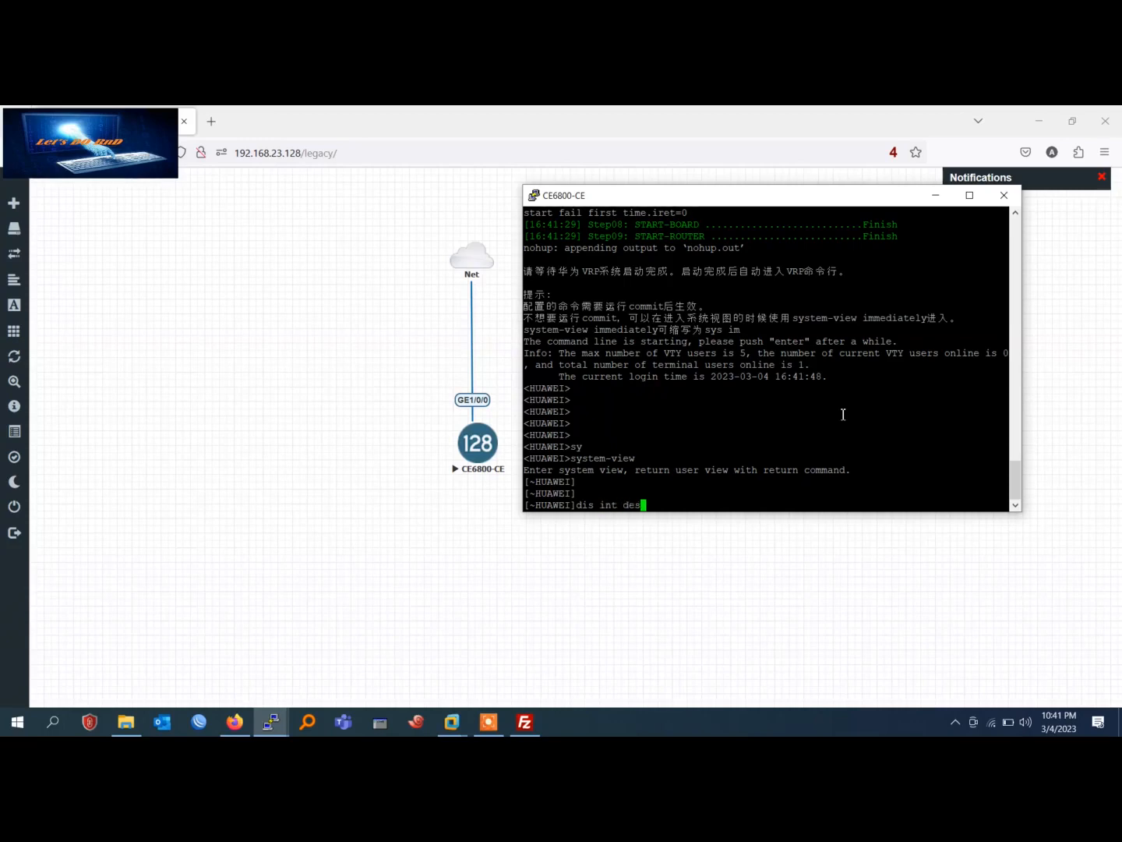
pyautogui.press('Tab')
pyautogui.press('Return')
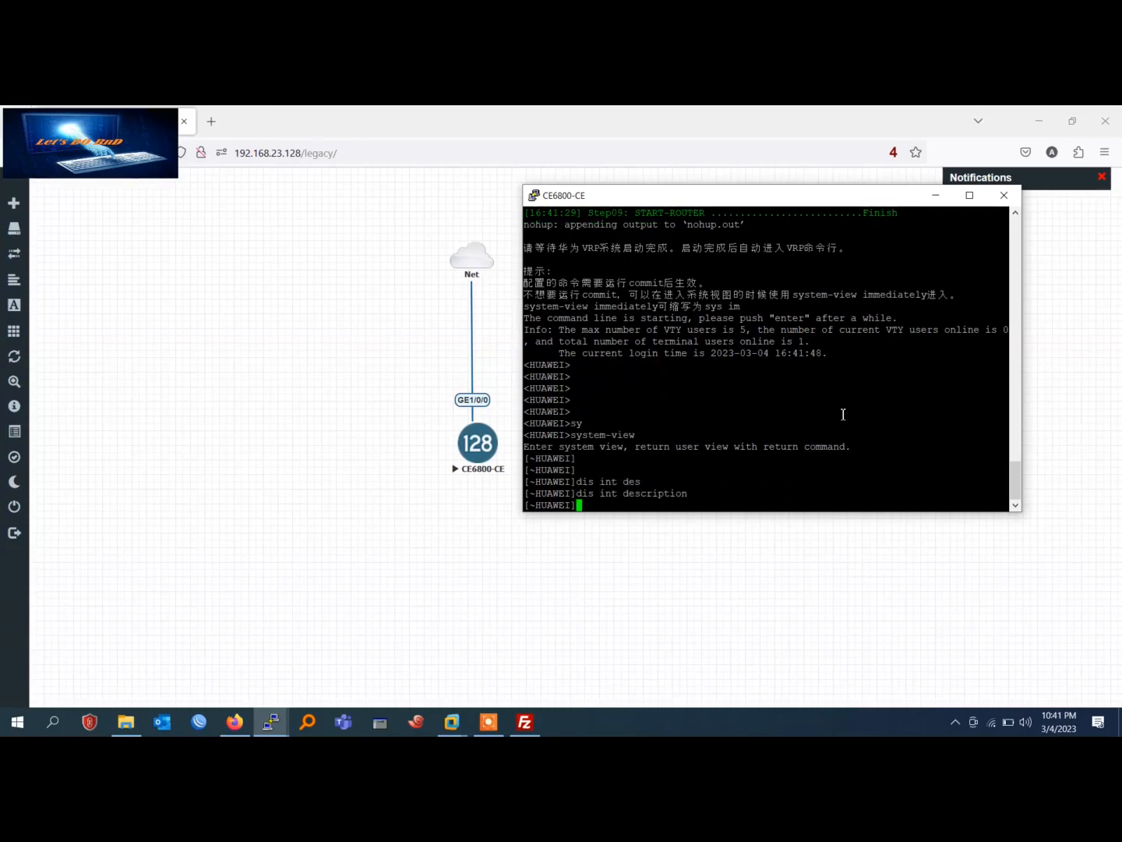
pyautogui.press('Return')
pyautogui.press('Return')
pyautogui.write('sh')
pyautogui.press('Tab')
pyautogui.write('ru')
pyautogui.press('Tab')
pyautogui.write('\\')
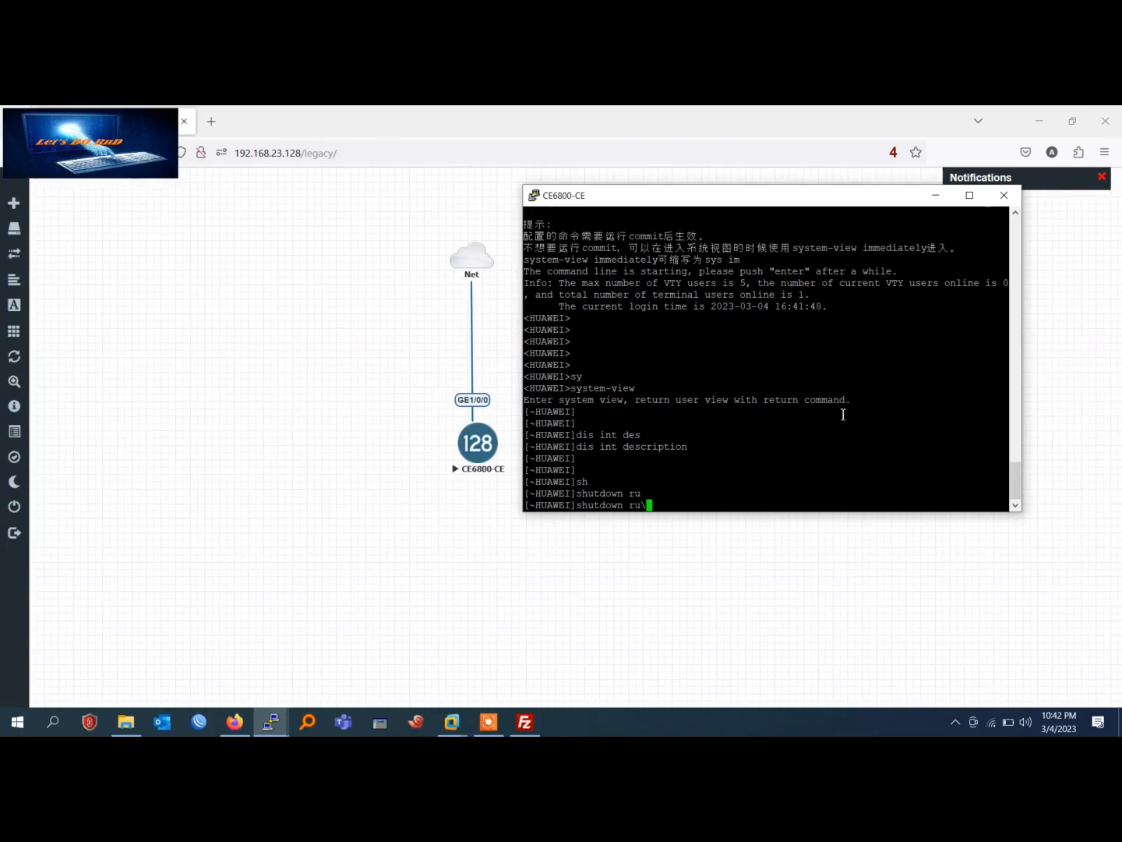
pyautogui.press('BackSpace')
pyautogui.press('BackSpace')
pyautogui.press('BackSpace')
pyautogui.press('BackSpace')
pyautogui.press('BackSpace')
pyautogui.press('BackSpace')
pyautogui.press('BackSpace')
pyautogui.press('BackSpace')
pyautogui.press('BackSpace')
pyautogui.press('BackSpace')
pyautogui.press('BackSpace')
pyautogui.press('BackSpace')
# Run dis current-configuration on the switch to view its running configuration
pyautogui.write('dis cur')
pyautogui.press('Tab')
pyautogui.press('Return')
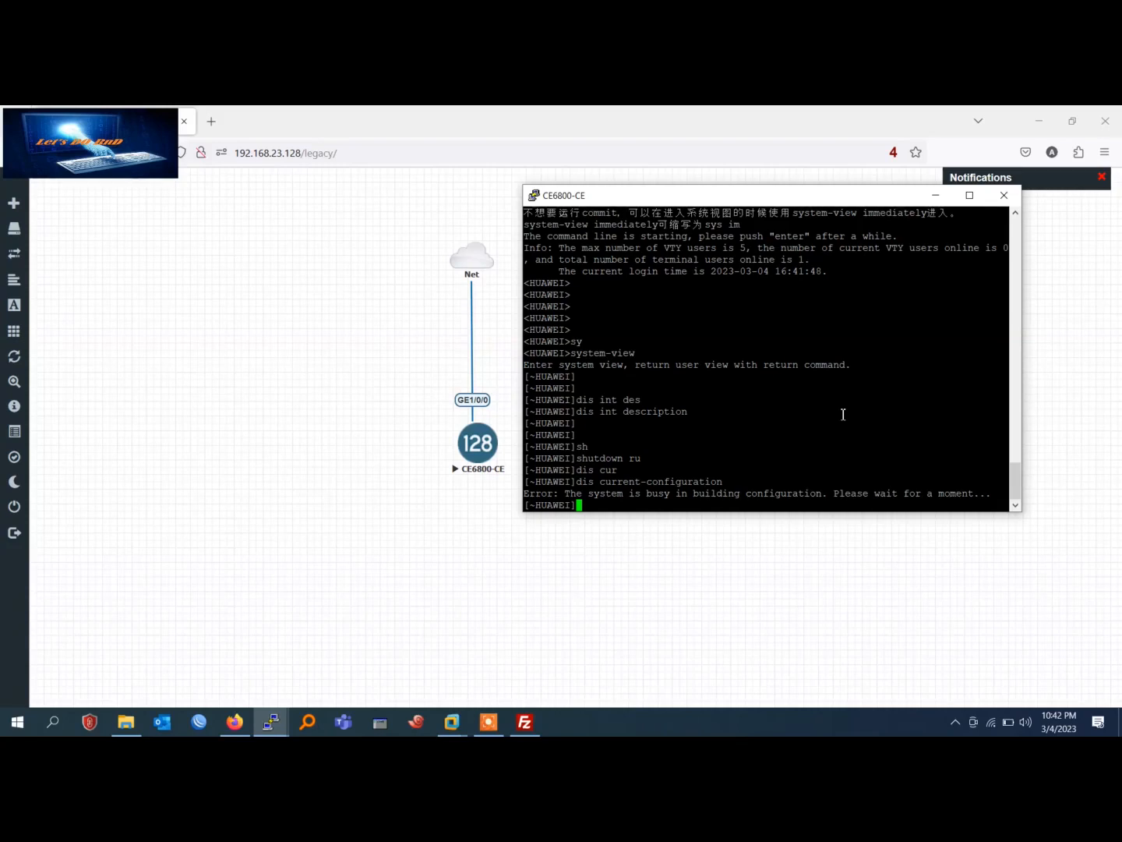
# Retry dis current-configuration in the switch's system view, followed by several blank prompt lines
pyautogui.press('Up')
pyautogui.press('Return')
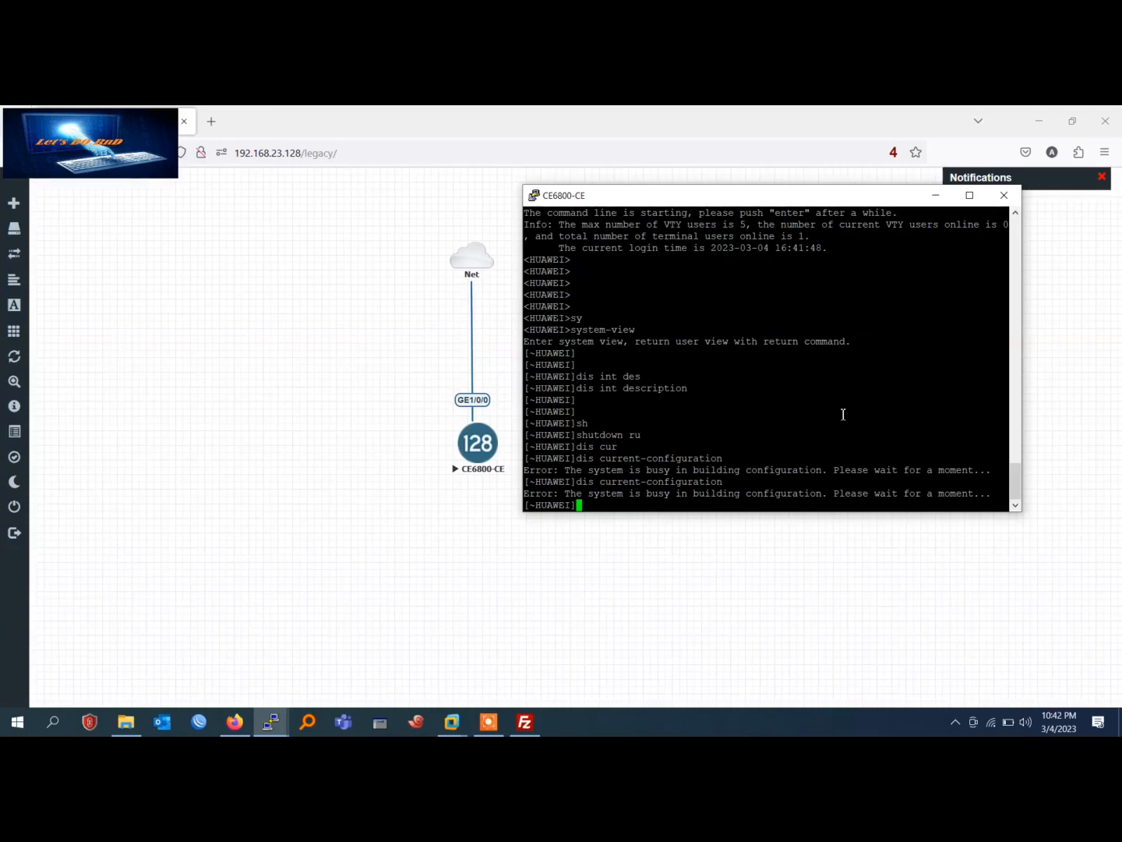
pyautogui.press('Return')
pyautogui.press('Return')
pyautogui.press('Return')
pyautogui.press('Return')
pyautogui.press('Return')
pyautogui.press('Return')
pyautogui.press('Return')
pyautogui.press('Return')
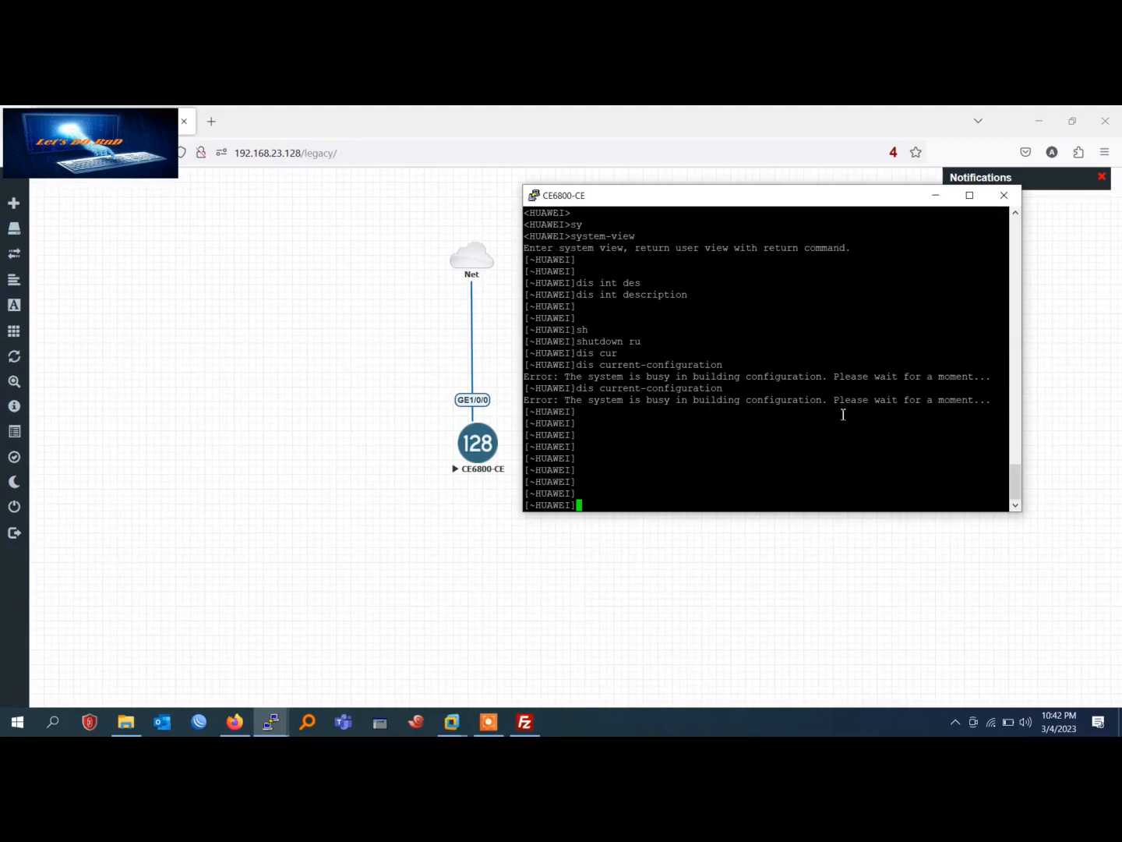
# Rerun dis int description on the switch and page through the whole interface list back to the prompt
pyautogui.press('Up')
pyautogui.press('Up')
pyautogui.press('Up')
pyautogui.press('Return')
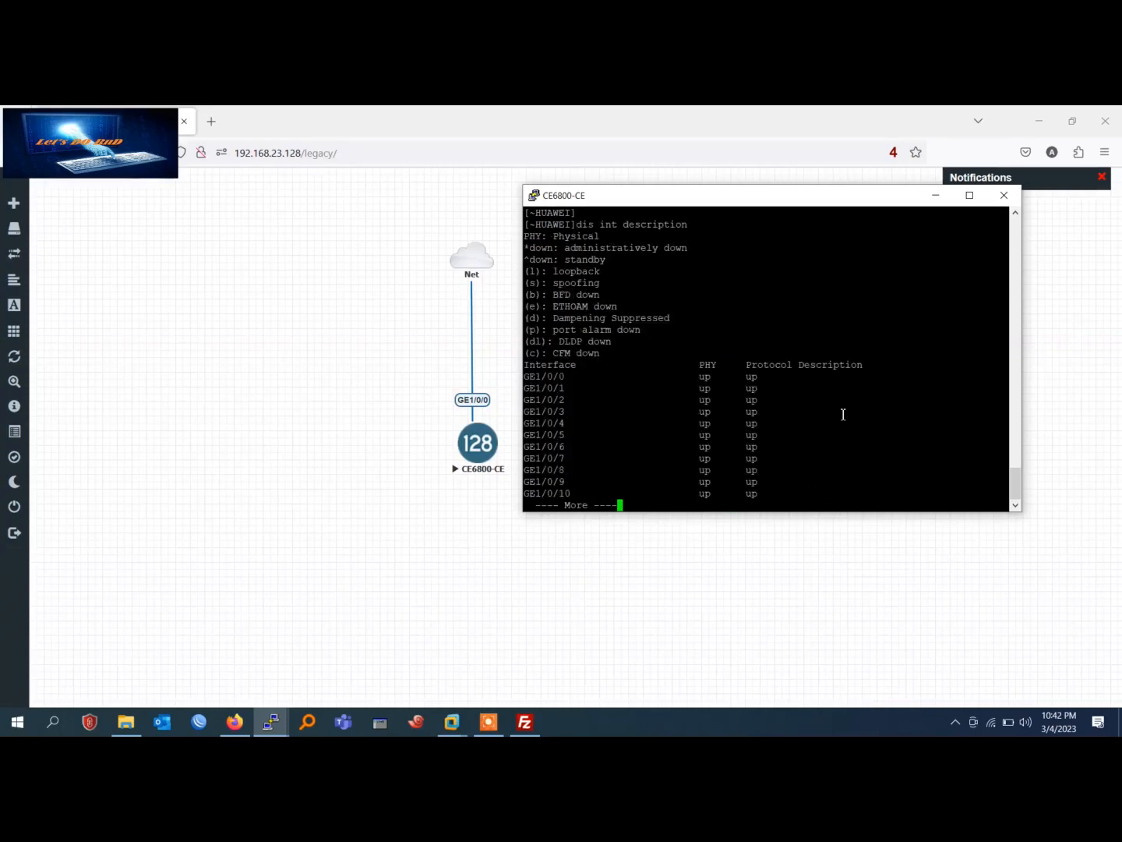
pyautogui.press('space')
pyautogui.press('space')
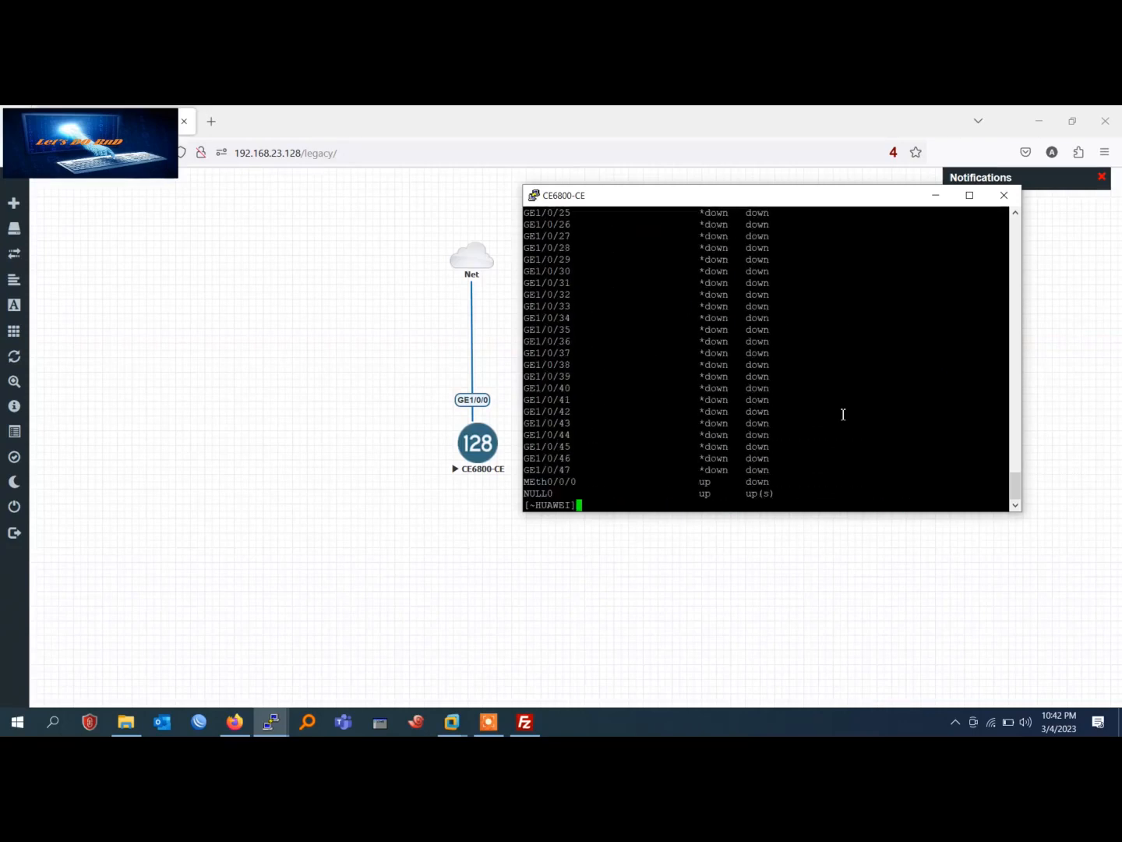
pyautogui.press('Return')
pyautogui.press('Return')
pyautogui.press('Return')
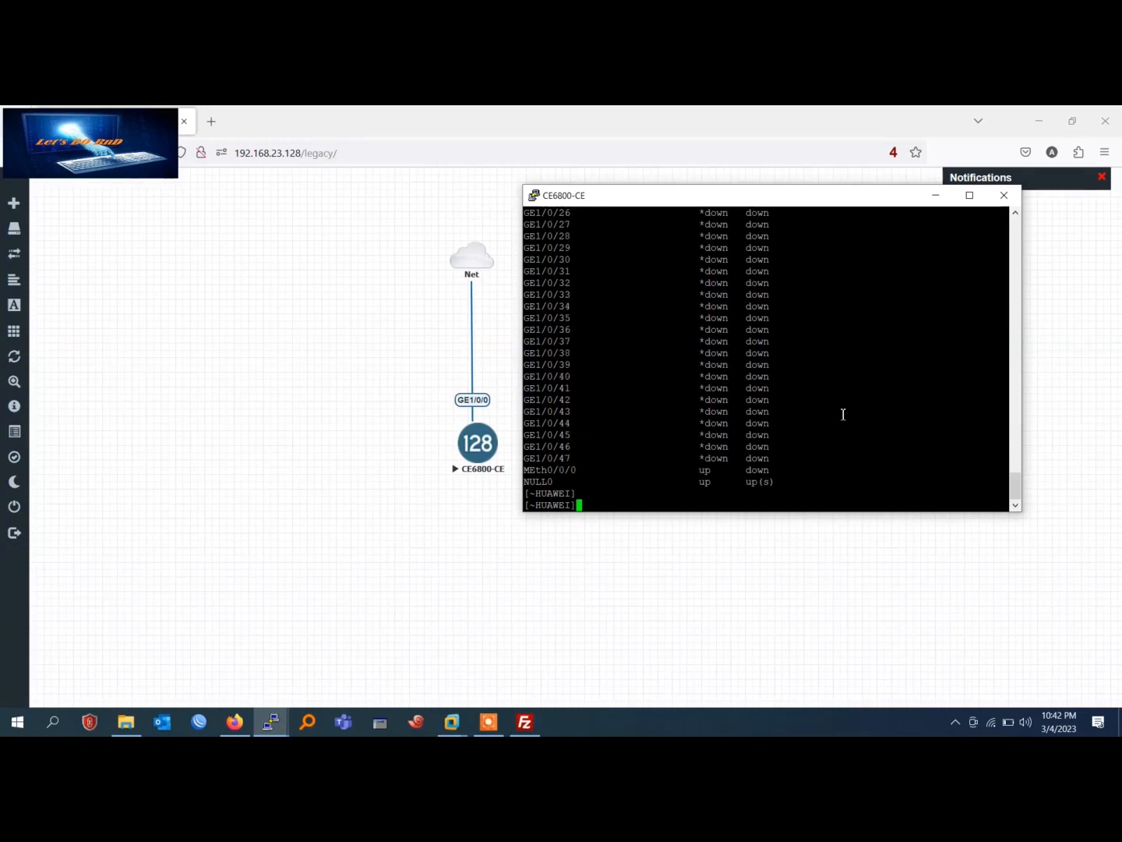
# Run dis ver to check the switch's software version, and shift the console window slightly farther from the topology
pyautogui.write('di')
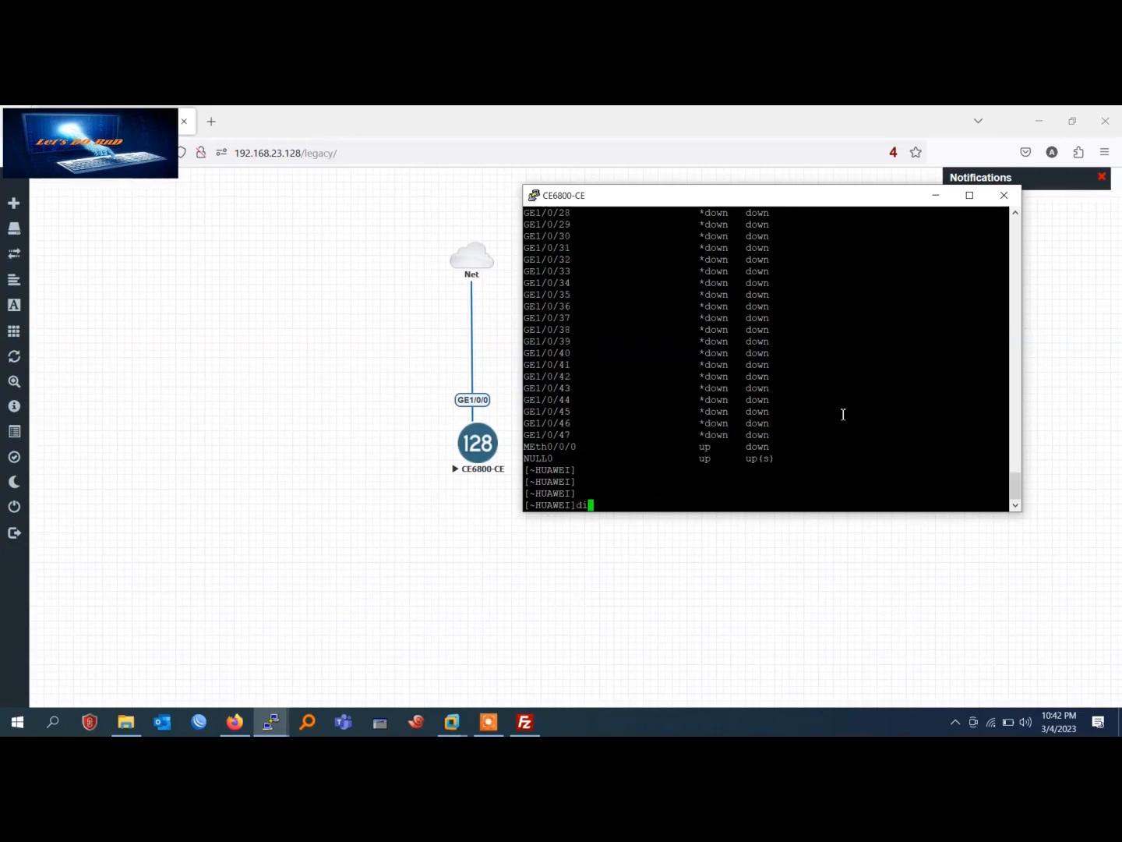
pyautogui.write('s ver')
pyautogui.press('Return')
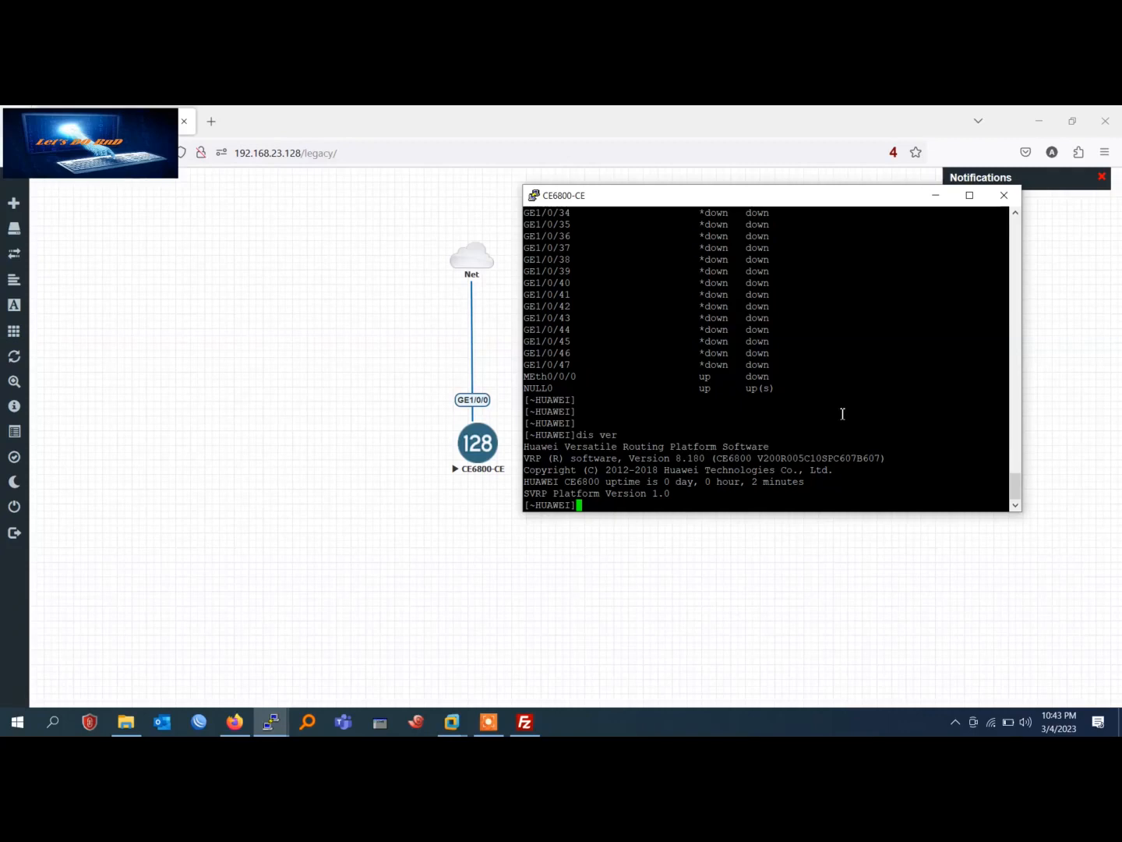
pyautogui.moveTo(684, 201); pyautogui.dragTo(722, 206)
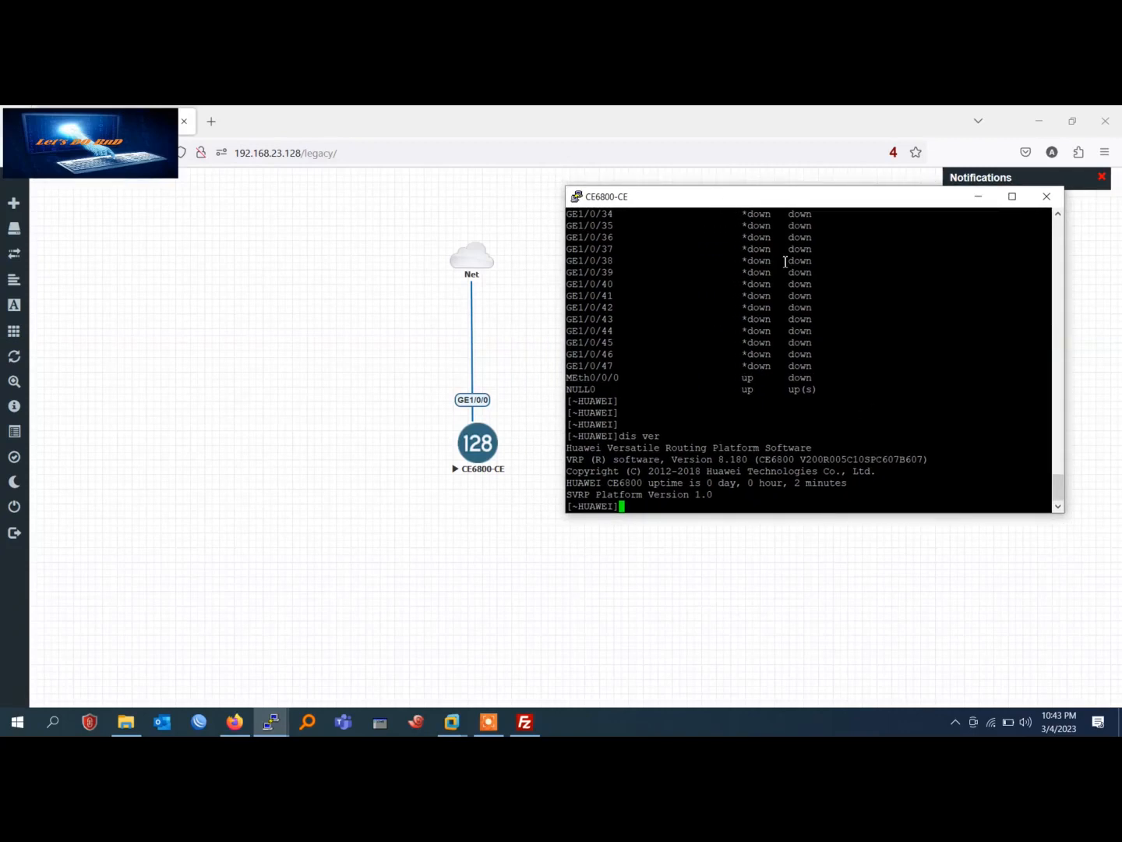